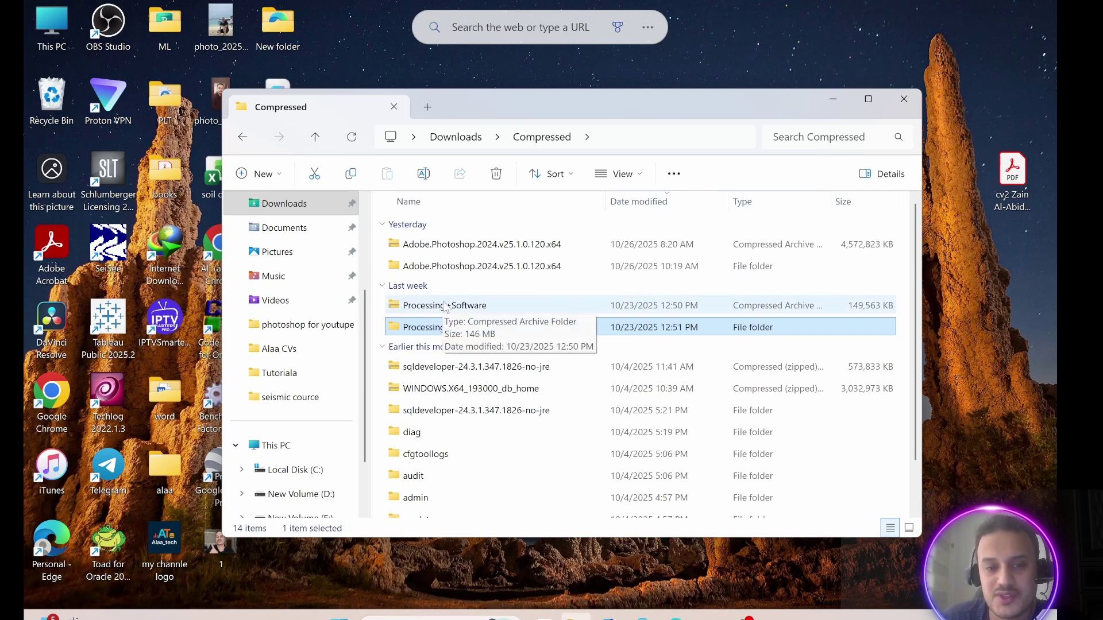
Open the Processing Software folder inside the extracted Processing+Software folder and find the VISTA application files.
{"action": "right_click", "coordinate": [446, 308]}
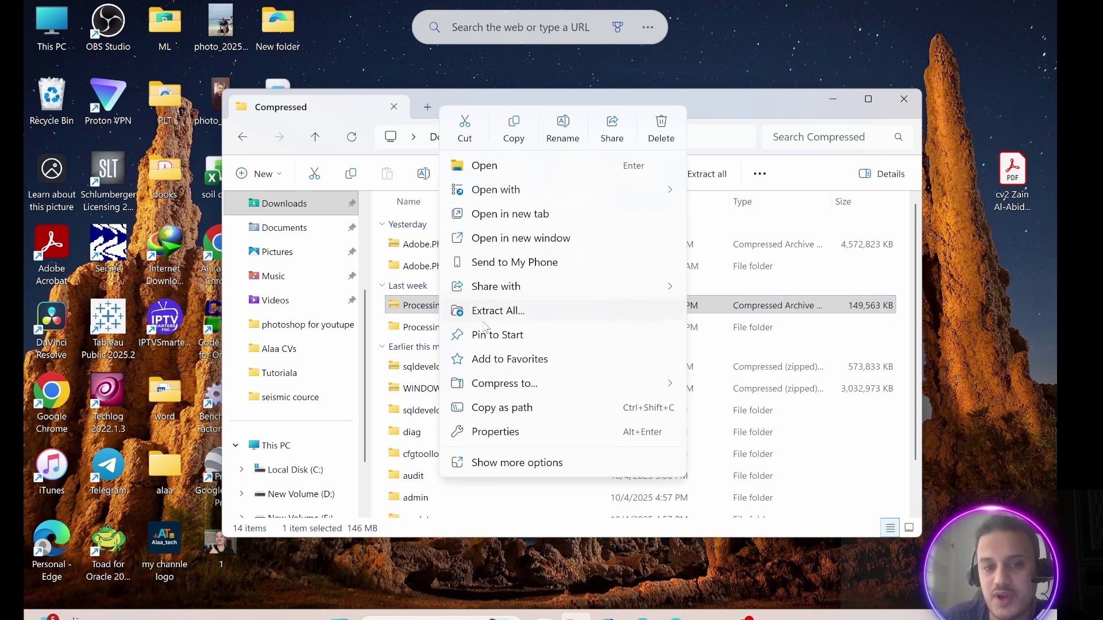
{"action": "left_click", "coordinate": [448, 332]}
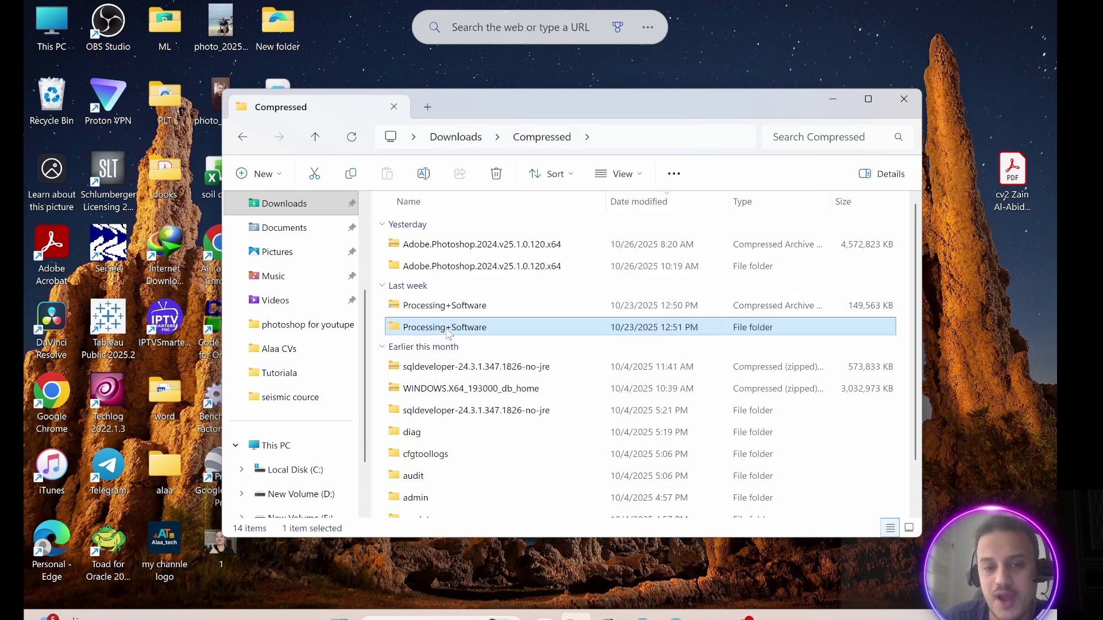
{"action": "double_click", "coordinate": [454, 331]}
{"action": "double_click", "coordinate": [431, 252]}
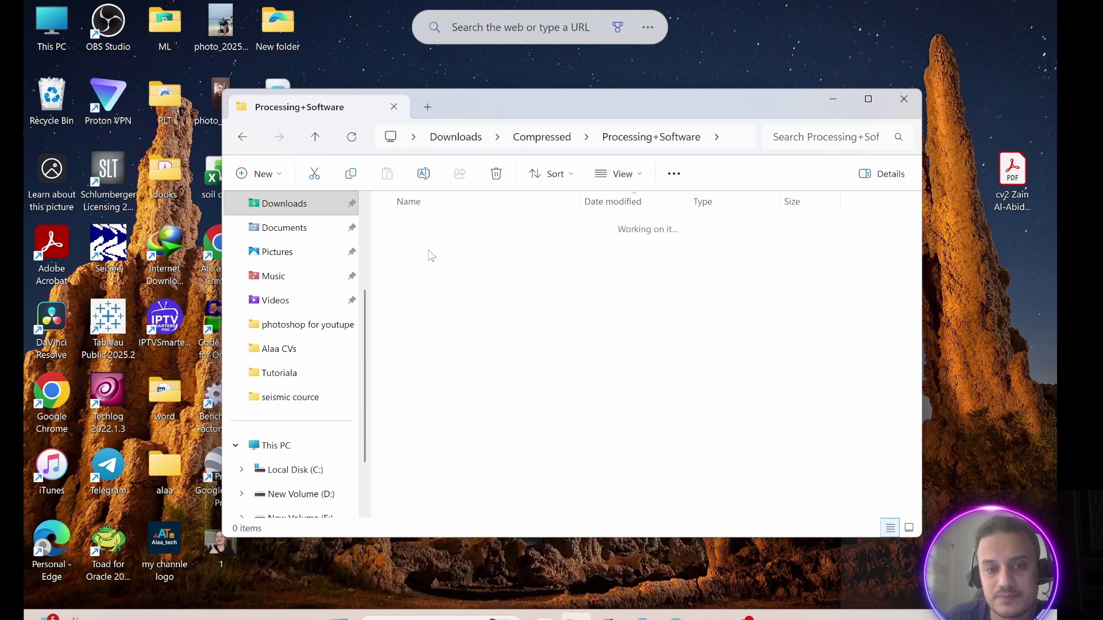
{"action": "scroll", "coordinate": [458, 394], "scroll_direction": "down", "scroll_amount": 2}
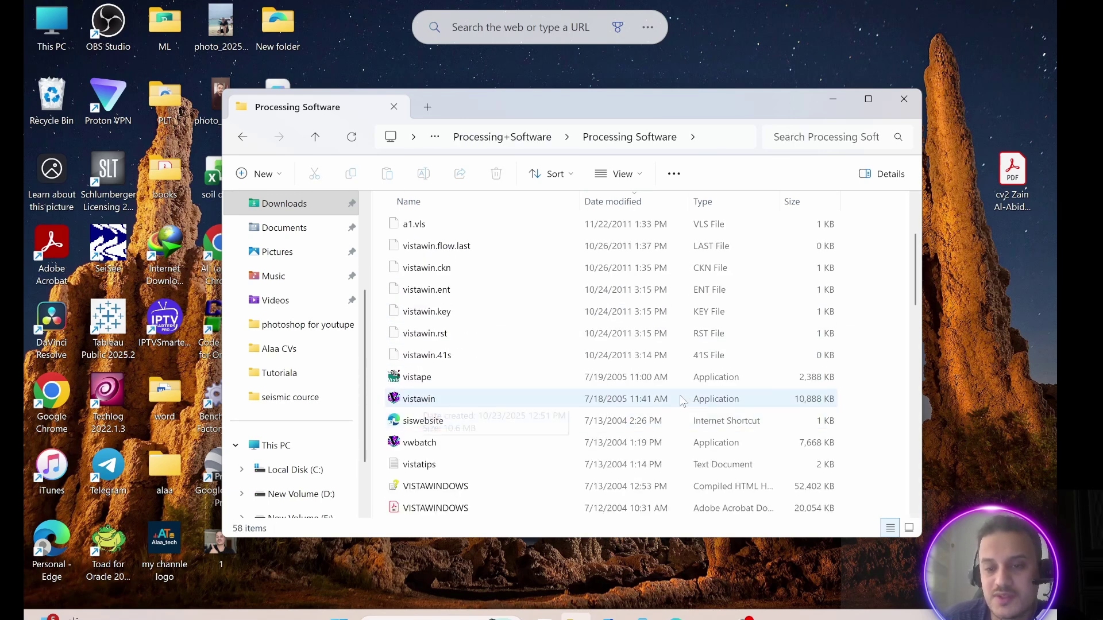
Launch the vistawin application and close its Tip of the Day and About windows.
{"action": "double_click", "coordinate": [422, 401]}
{"action": "left_click", "coordinate": [654, 301]}
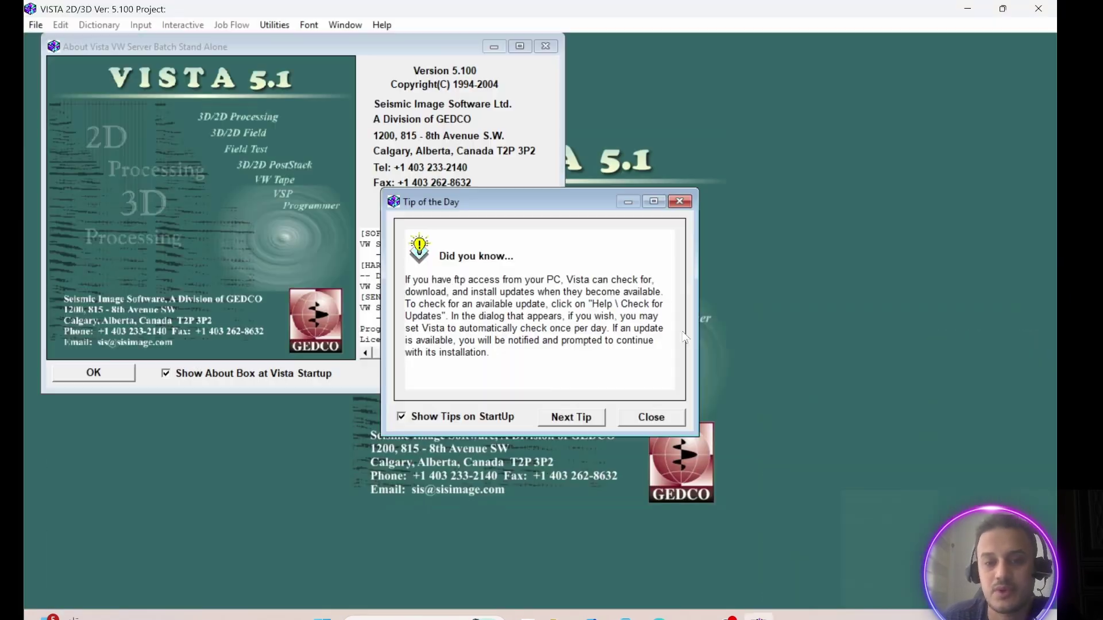
{"action": "left_click", "coordinate": [664, 419]}
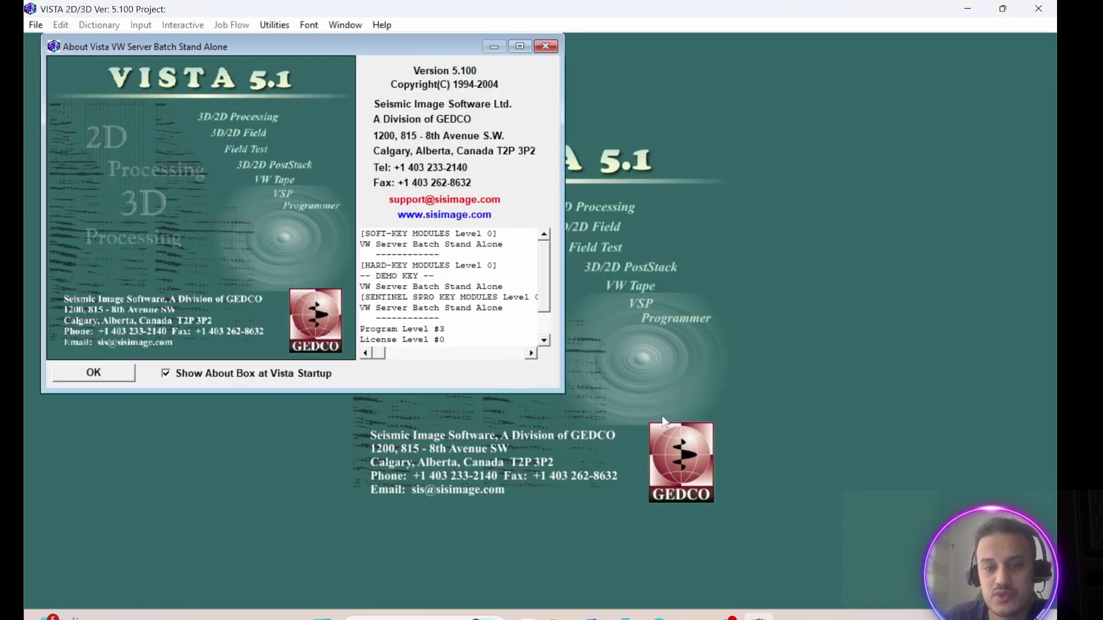
{"action": "left_click", "coordinate": [546, 47]}
Open the project Tutorial A.vwn from the Tutoriala folder in TutorialProjects, accepting the project directory mismatch.
{"action": "left_click", "coordinate": [34, 25]}
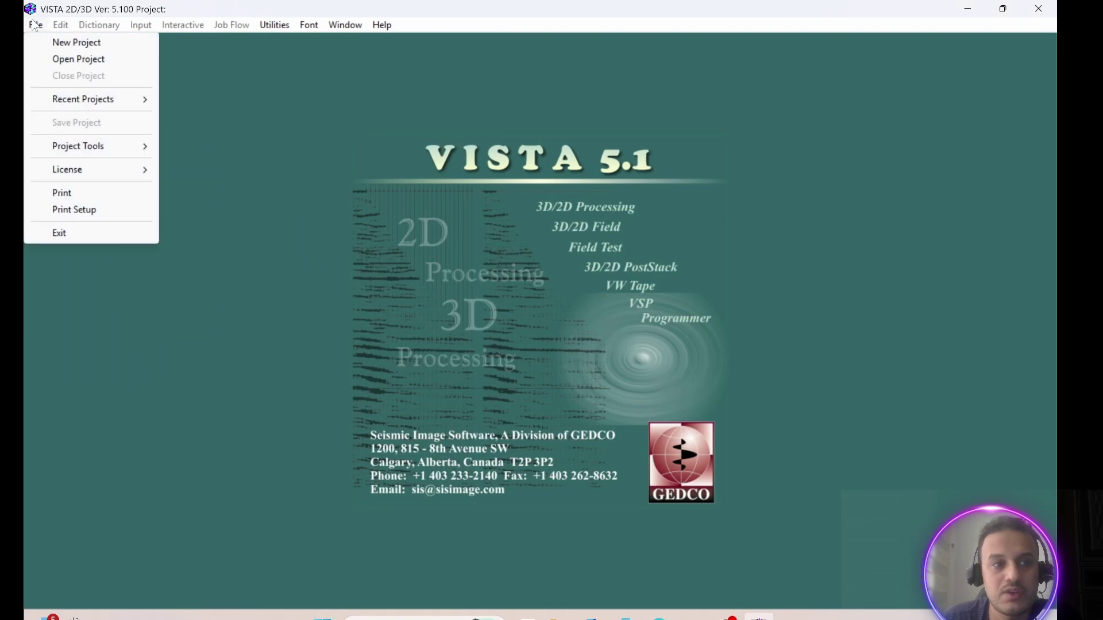
{"action": "left_click", "coordinate": [78, 59]}
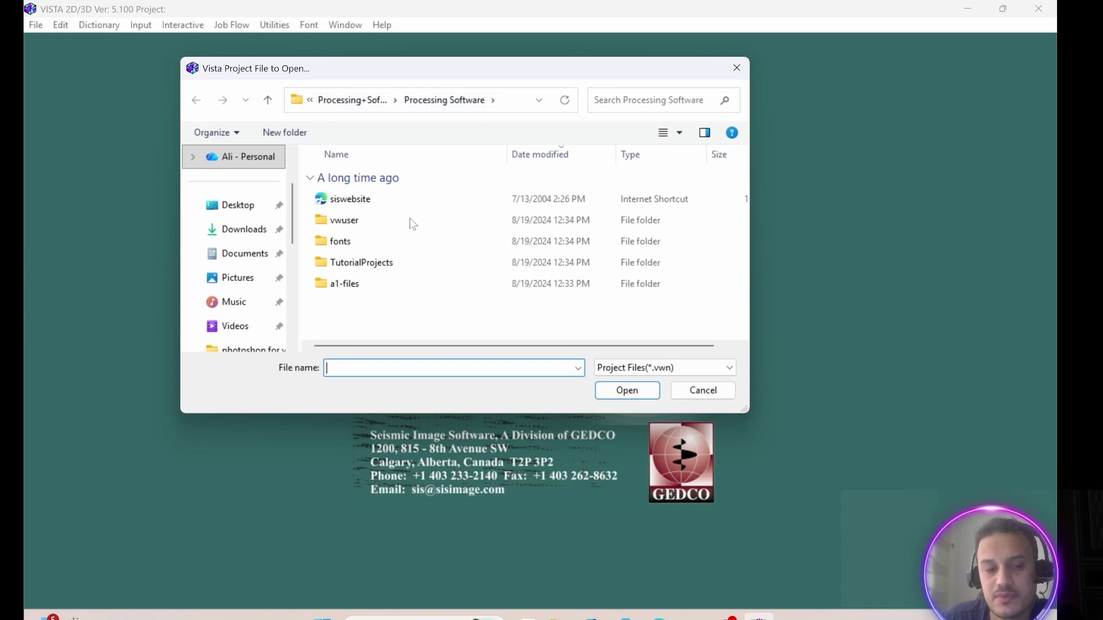
{"action": "double_click", "coordinate": [357, 267]}
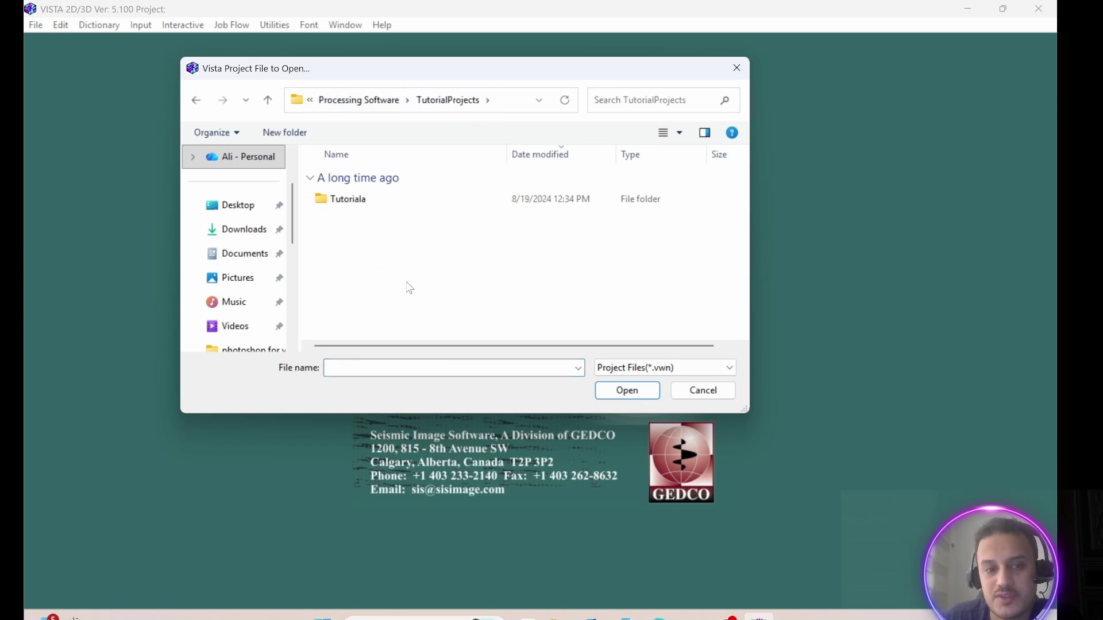
{"action": "left_click", "coordinate": [350, 201]}
{"action": "double_click", "coordinate": [350, 201]}
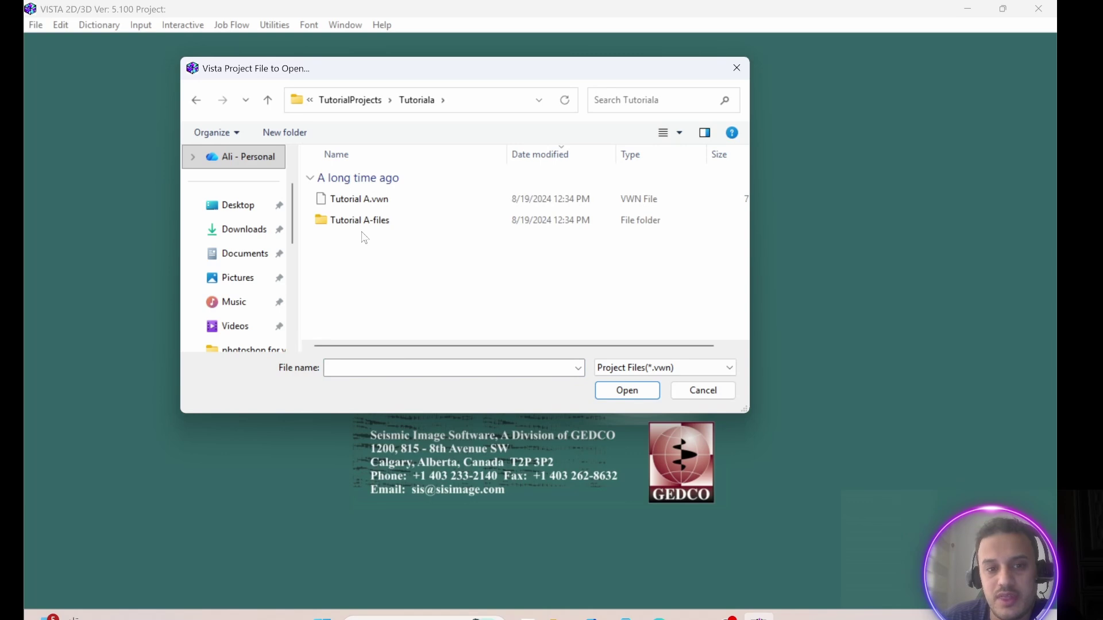
{"action": "left_click", "coordinate": [362, 201]}
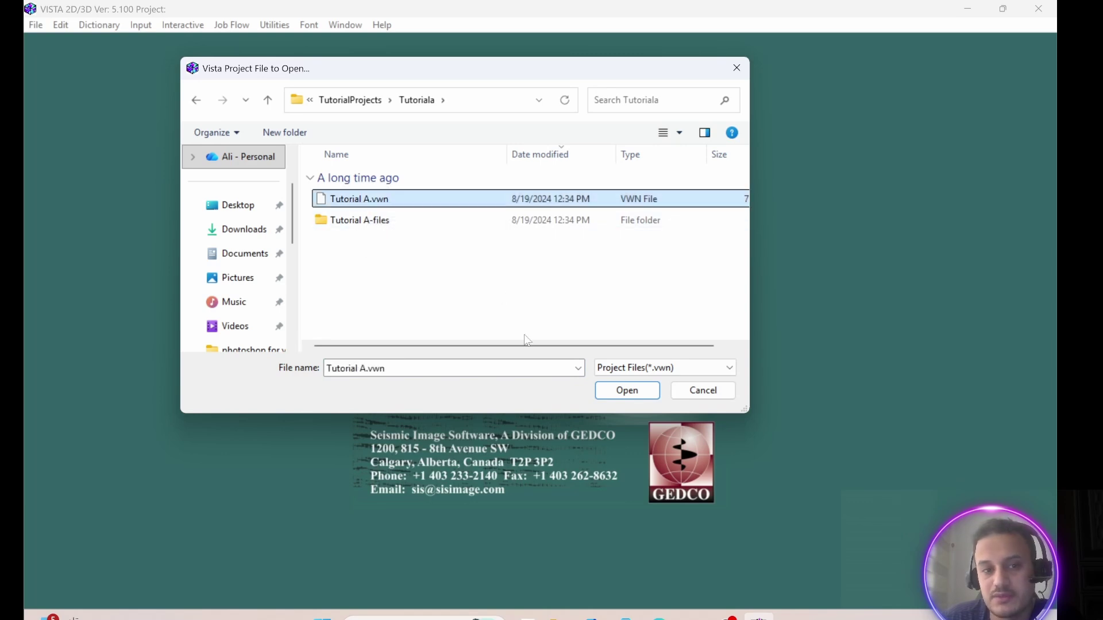
{"action": "left_click", "coordinate": [627, 396]}
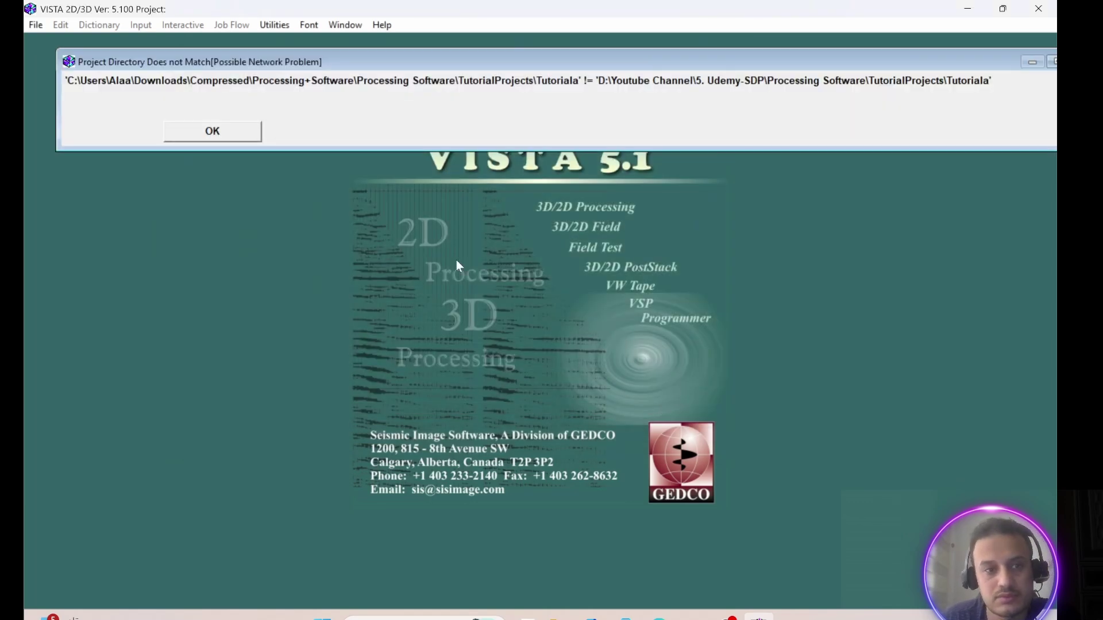
{"action": "left_click", "coordinate": [221, 130]}
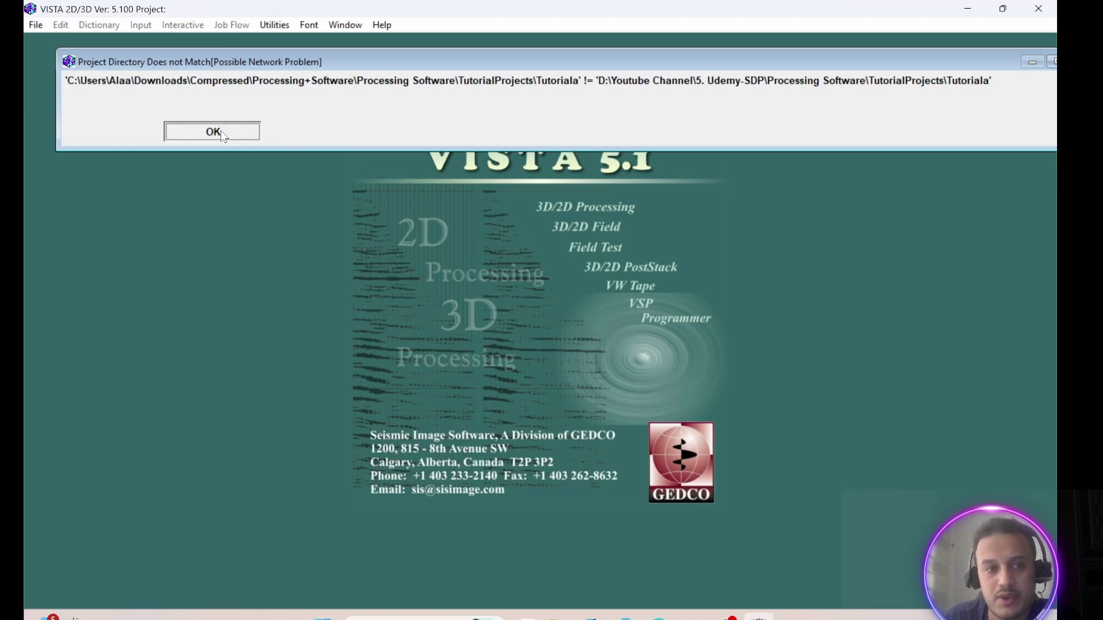
{"action": "left_click", "coordinate": [296, 344]}
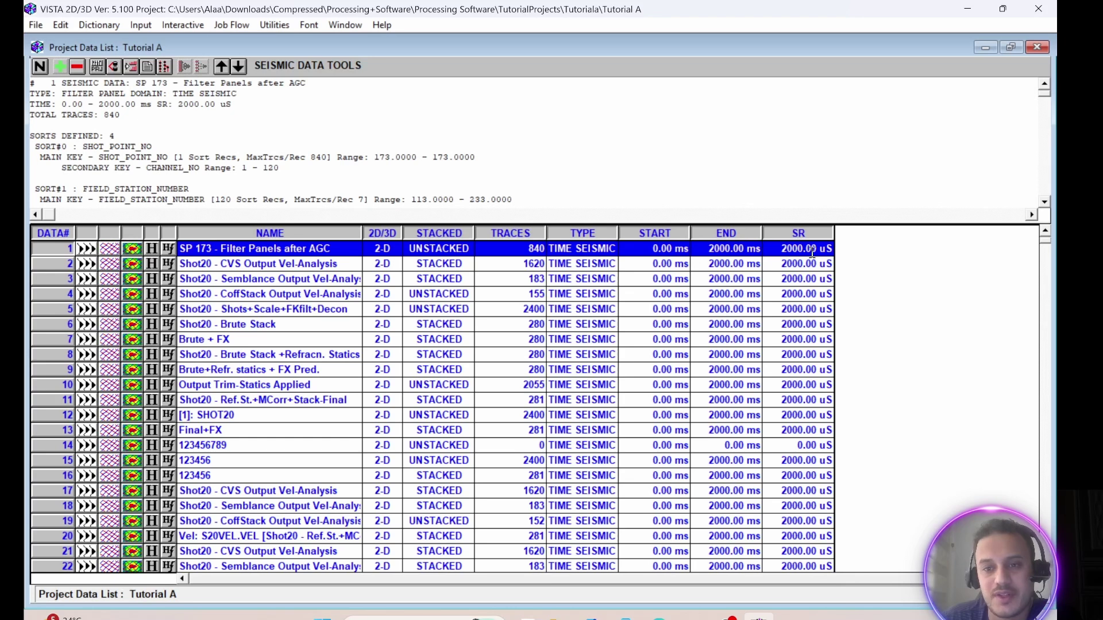
Display the seismic traces of data set 12, SHOT20, and enter first-break picking mode.
{"action": "left_click", "coordinate": [86, 416]}
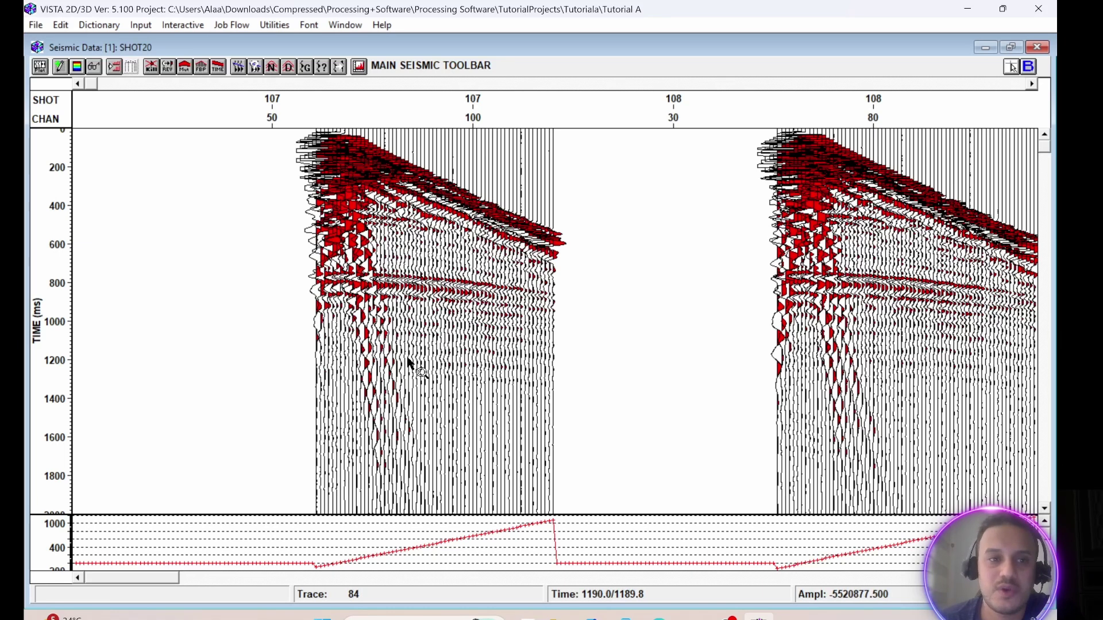
{"action": "left_click", "coordinate": [201, 68]}
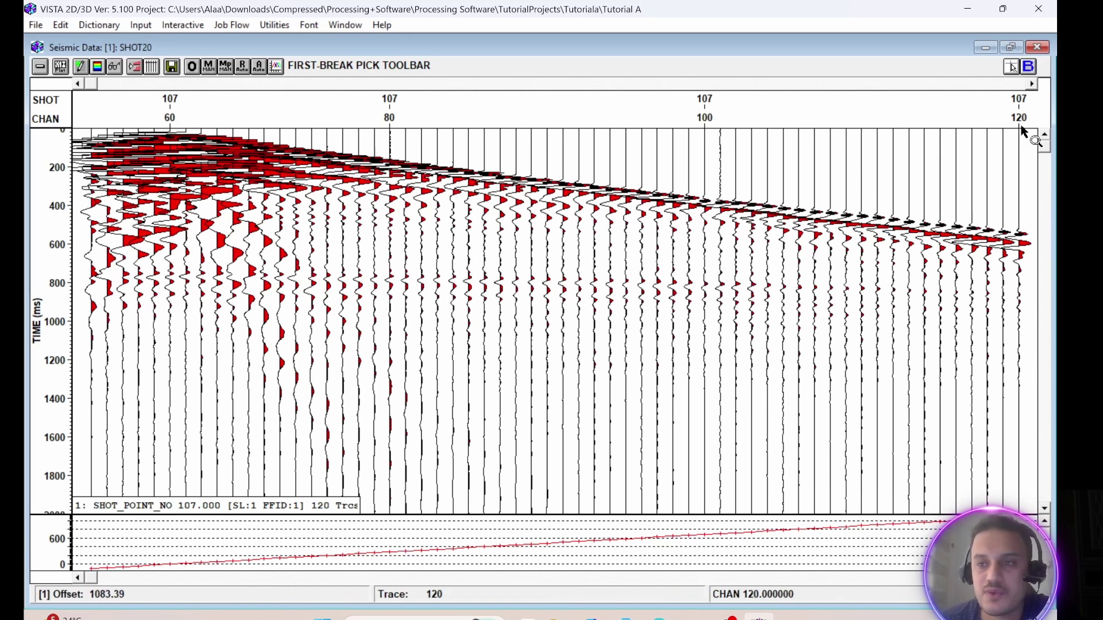
Step through the SHOT20 shot records one by one up to shot 185 and examine their first arrivals.
{"action": "left_click", "coordinate": [1033, 85]}
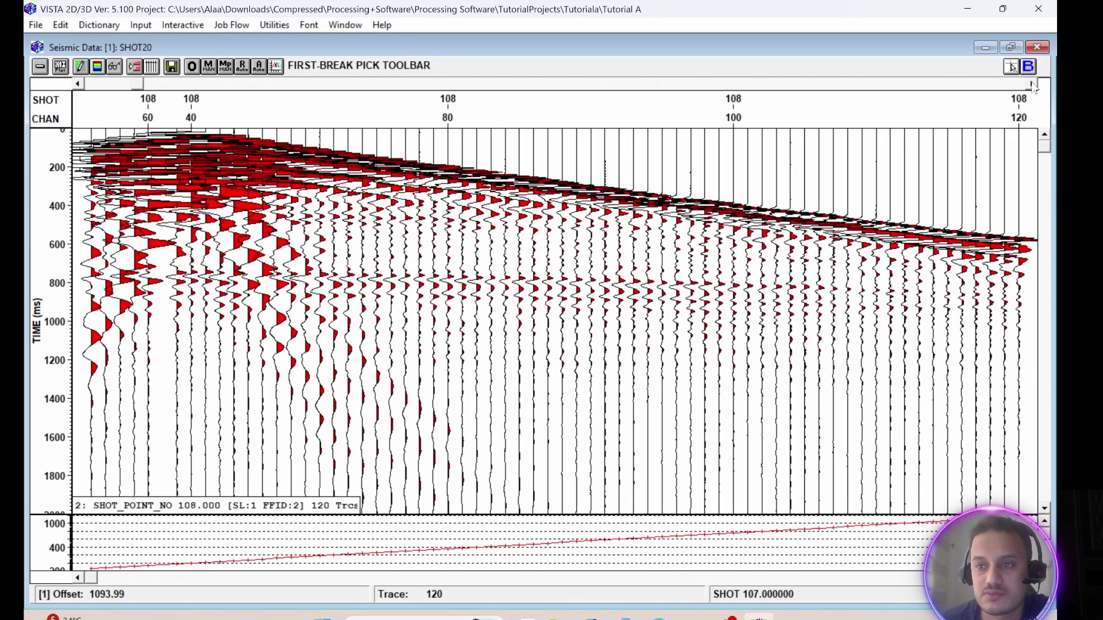
{"action": "left_click", "coordinate": [1033, 85]}
{"action": "left_click", "coordinate": [1033, 85]}
{"action": "left_click", "coordinate": [1032, 85]}
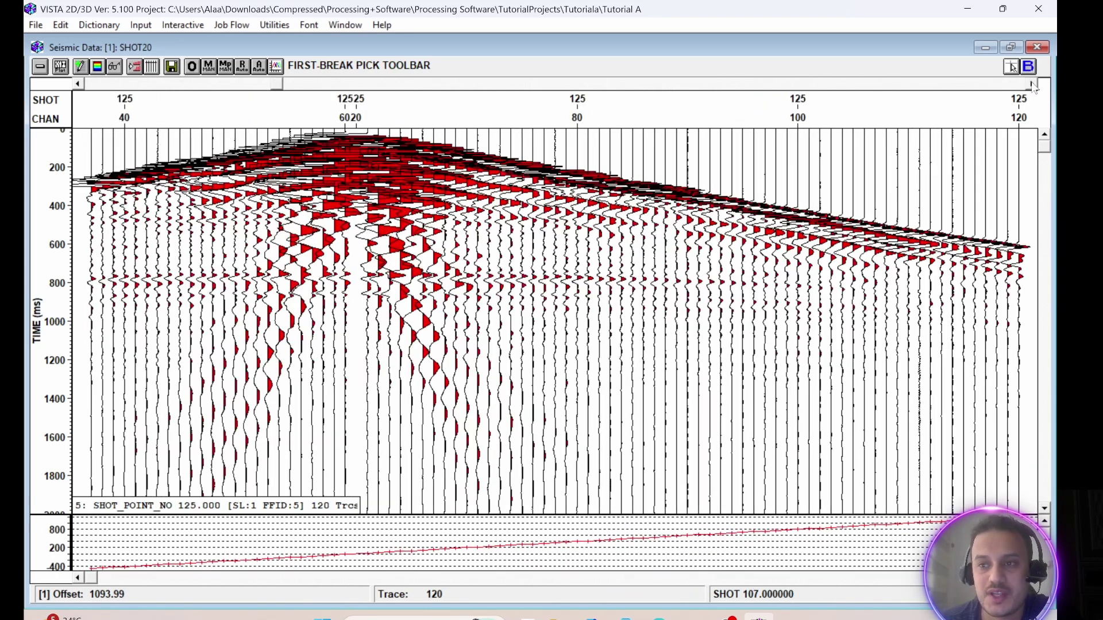
{"action": "left_click", "coordinate": [1033, 84]}
{"action": "left_click", "coordinate": [1032, 84]}
{"action": "left_click", "coordinate": [1033, 84]}
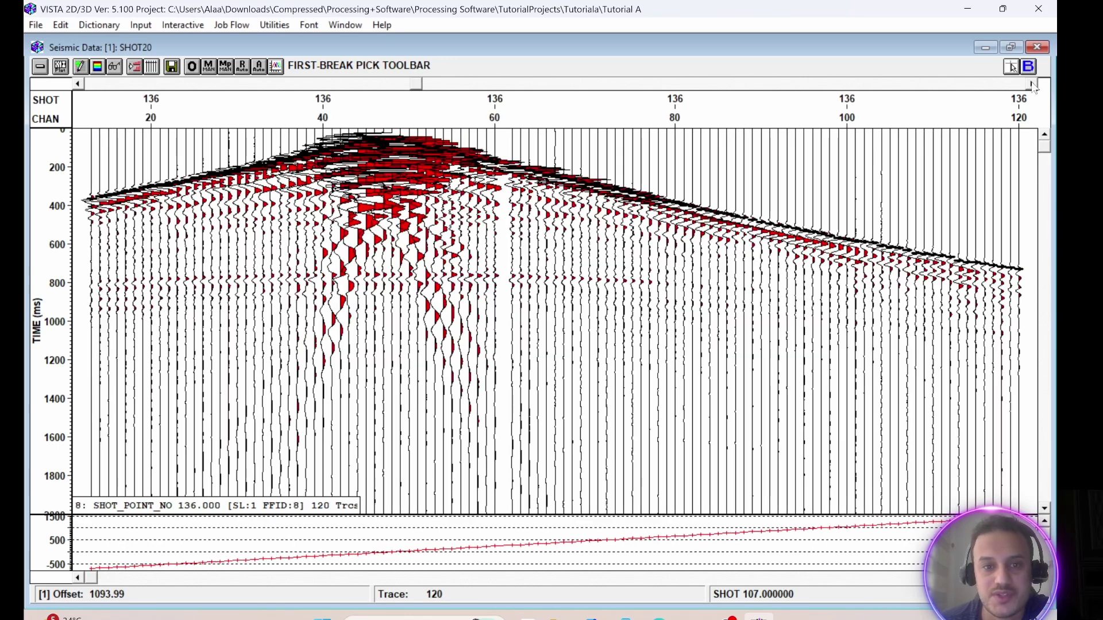
{"action": "left_click", "coordinate": [1033, 84]}
{"action": "left_click", "coordinate": [1033, 85]}
{"action": "left_click", "coordinate": [1033, 84]}
{"action": "left_click", "coordinate": [1033, 84]}
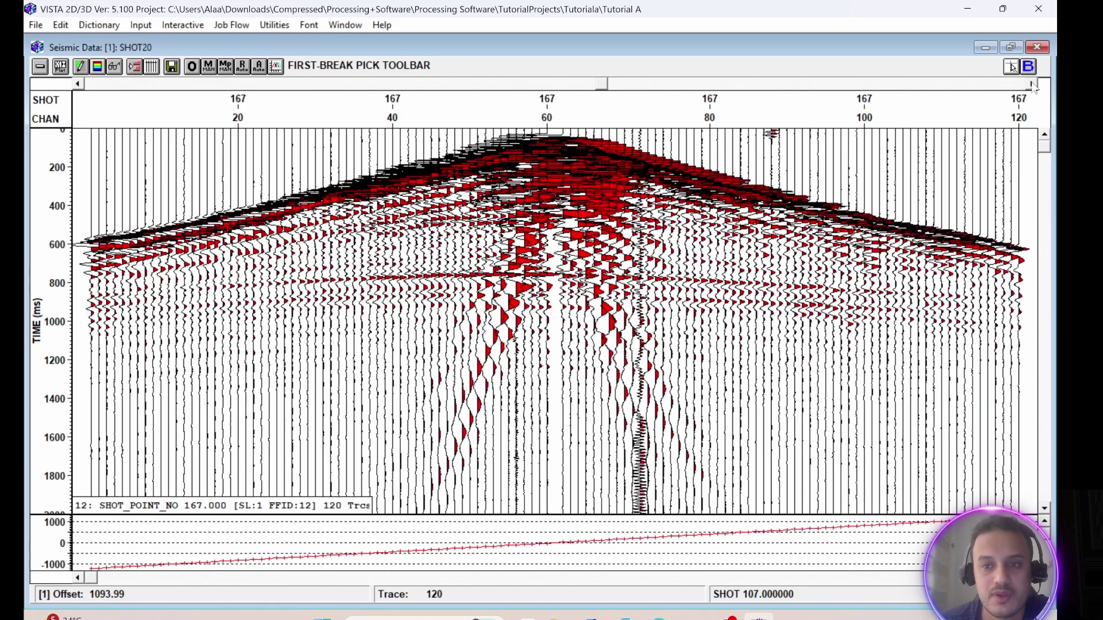
{"action": "left_click", "coordinate": [1033, 85]}
{"action": "left_click", "coordinate": [1033, 85]}
{"action": "left_click", "coordinate": [1032, 85]}
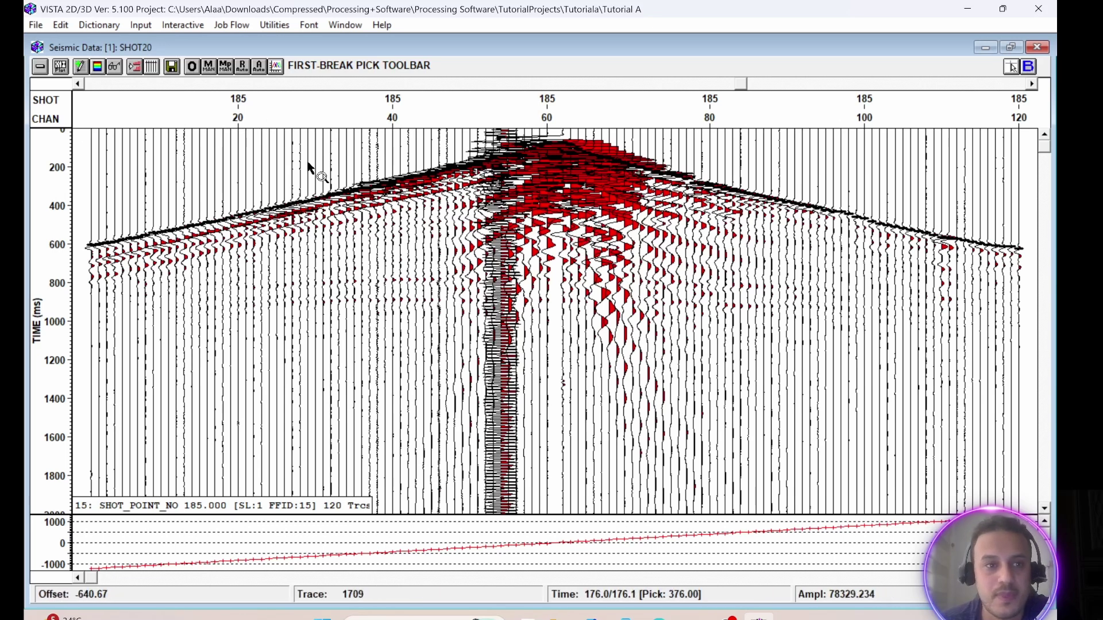
Open the first-break pick options and choose Peak as the search mode.
{"action": "left_click", "coordinate": [193, 67]}
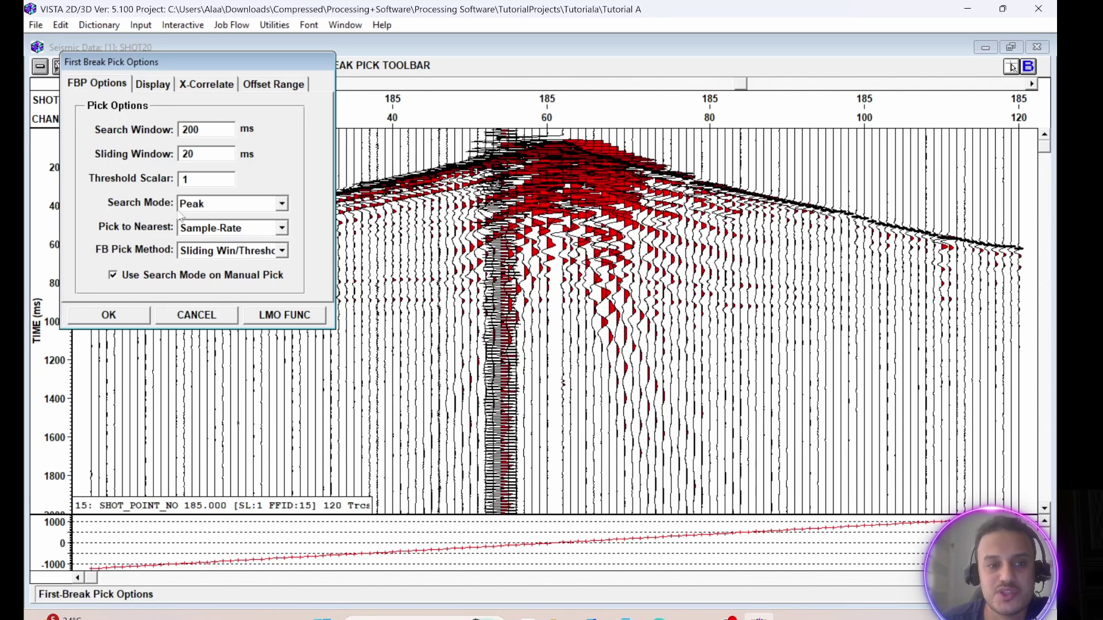
{"action": "left_click", "coordinate": [280, 207]}
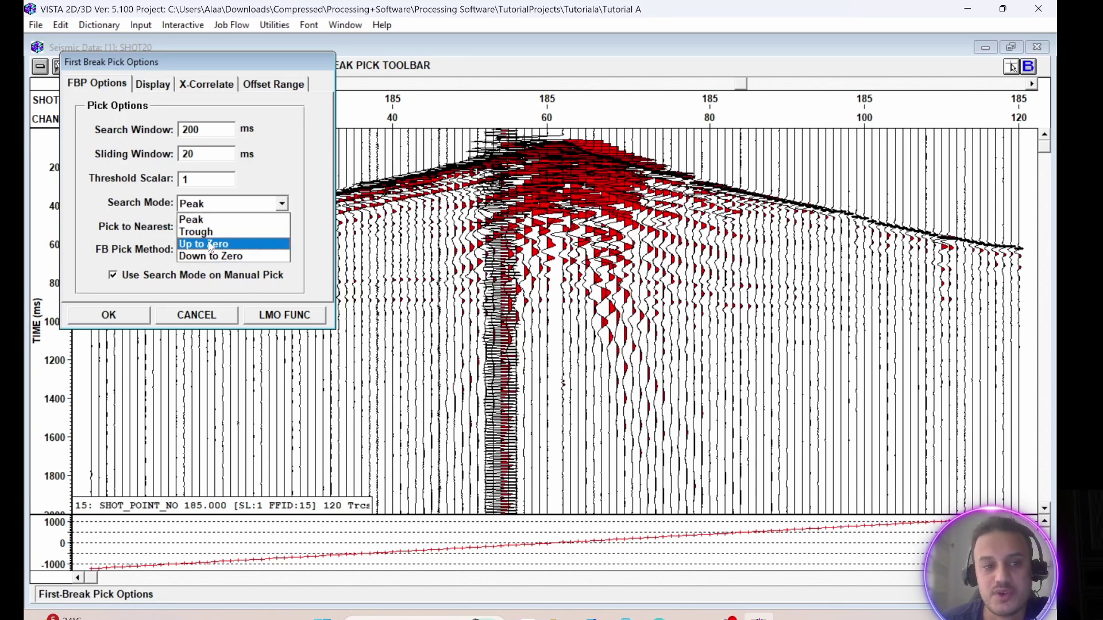
{"action": "left_click", "coordinate": [193, 219]}
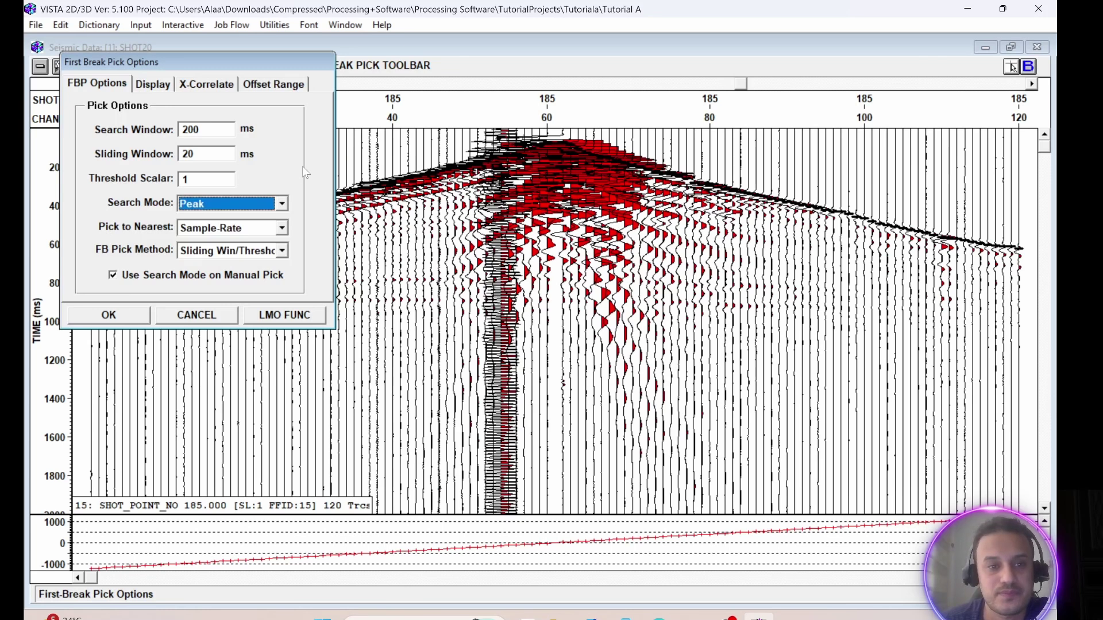
Set the first-break pick color to bright yellow-green, review the cross-correlation and offset range options, and apply the settings.
{"action": "left_click", "coordinate": [151, 86]}
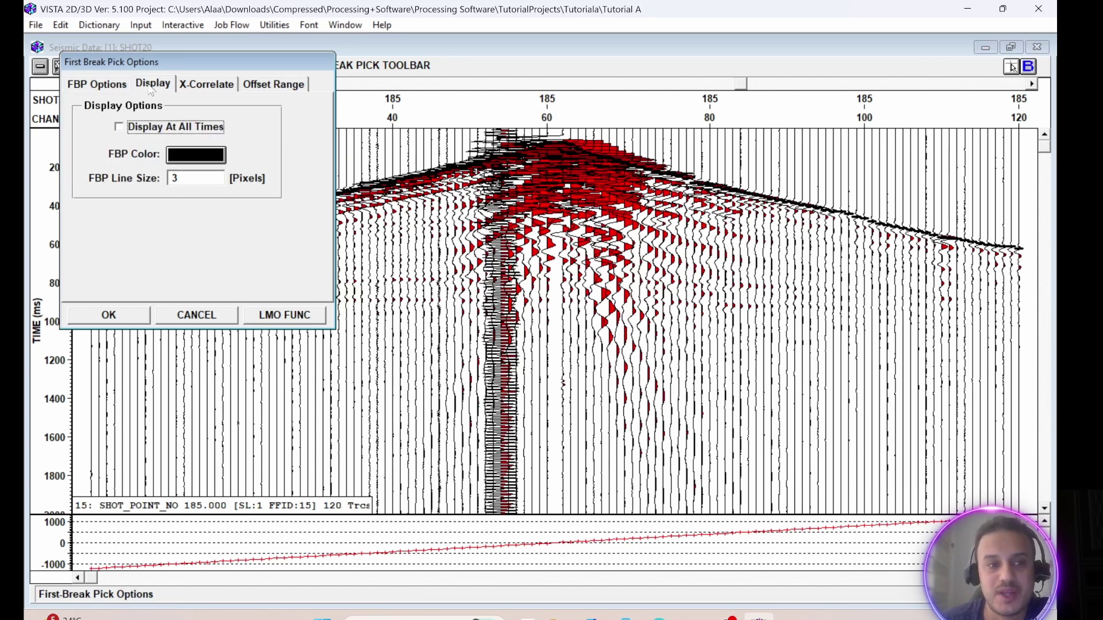
{"action": "left_click", "coordinate": [201, 164]}
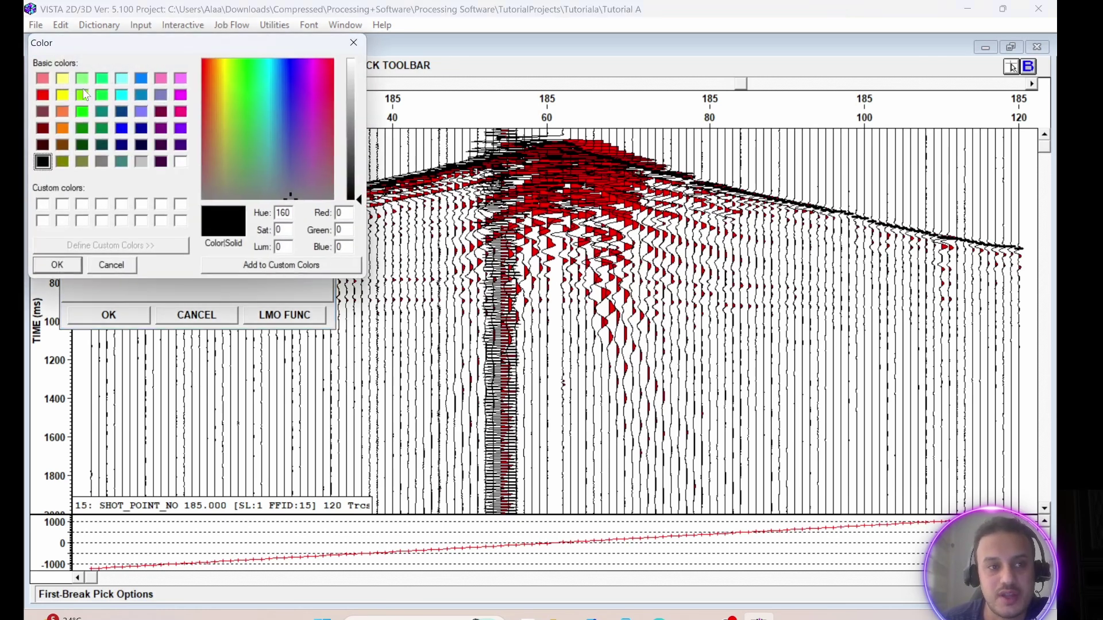
{"action": "left_click", "coordinate": [82, 94]}
{"action": "left_click", "coordinate": [50, 266]}
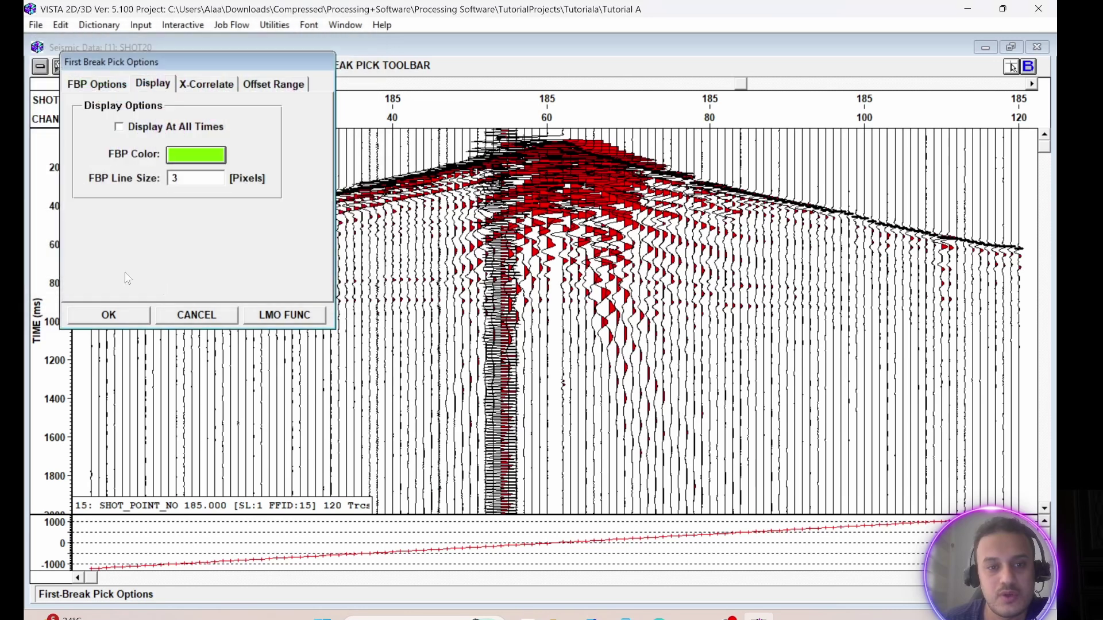
{"action": "left_click", "coordinate": [196, 86]}
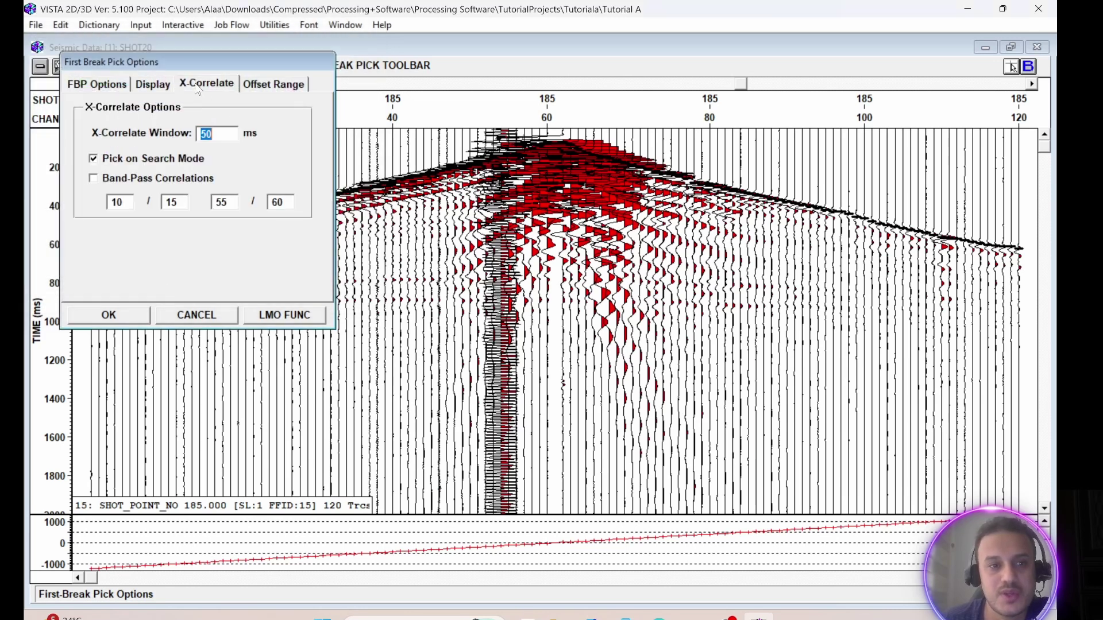
{"action": "left_click", "coordinate": [257, 87]}
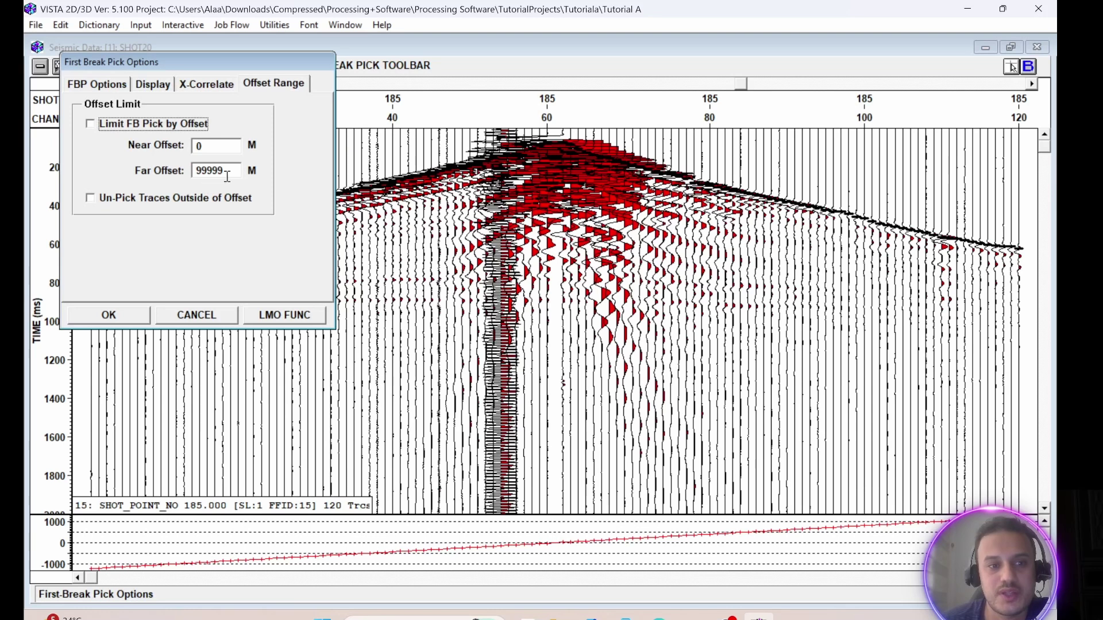
{"action": "left_click", "coordinate": [109, 316]}
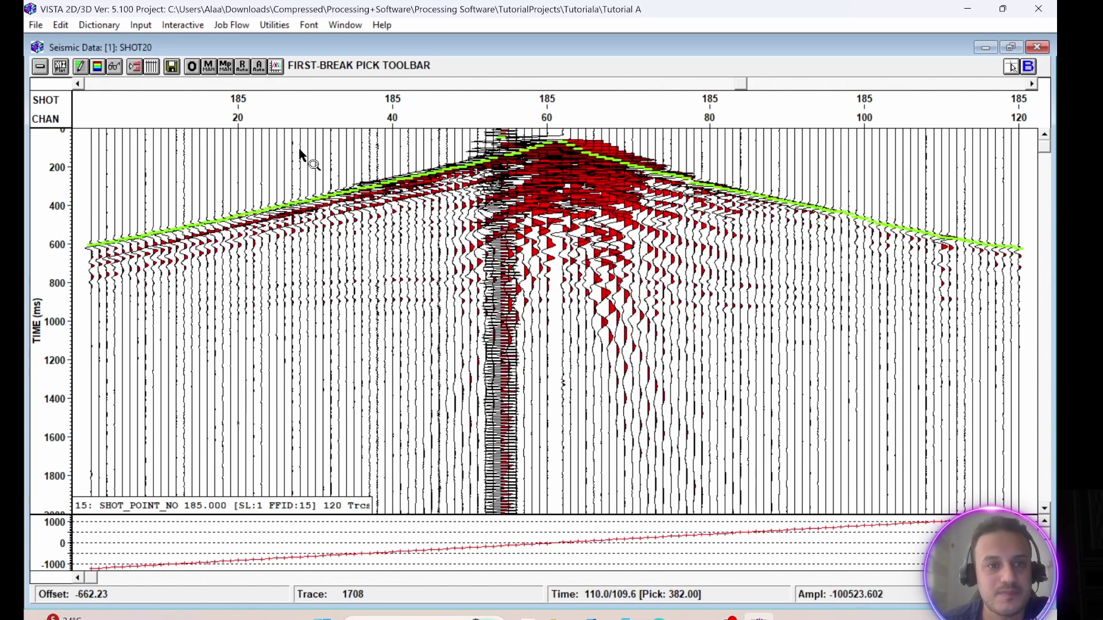
Plot the first-break X-T picks of all shots, examine the curves and close the plot.
{"action": "left_click", "coordinate": [277, 67]}
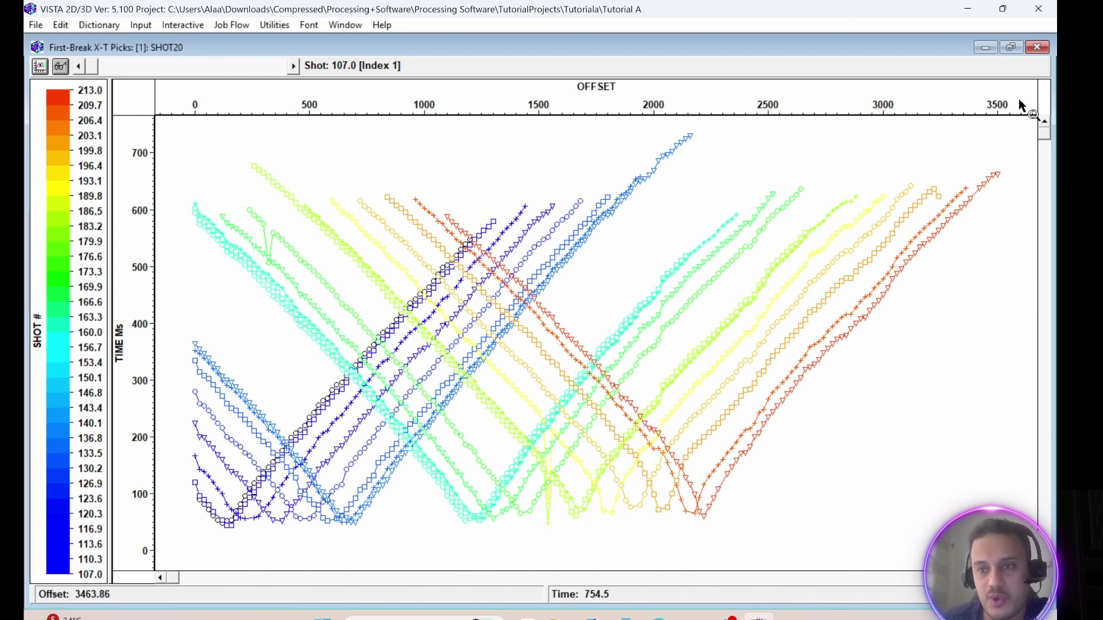
{"action": "left_click", "coordinate": [1036, 48]}
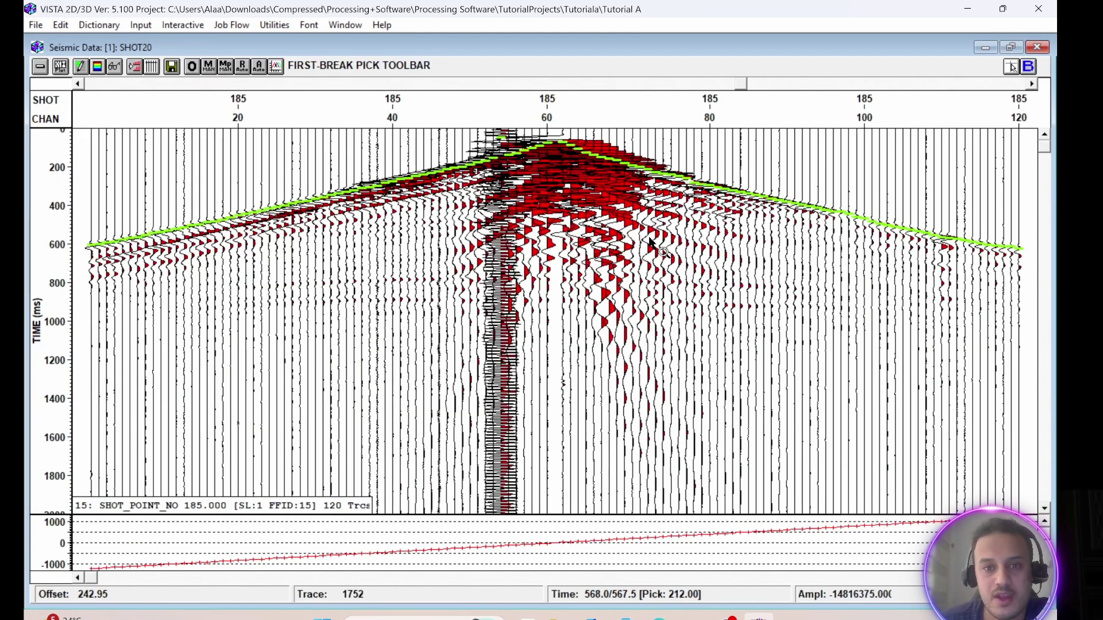
Place scattered manual first-break picks above the arrivals on about channels 81 to 114 of shot 185, and plot the X-T picks.
{"action": "left_click", "coordinate": [209, 67]}
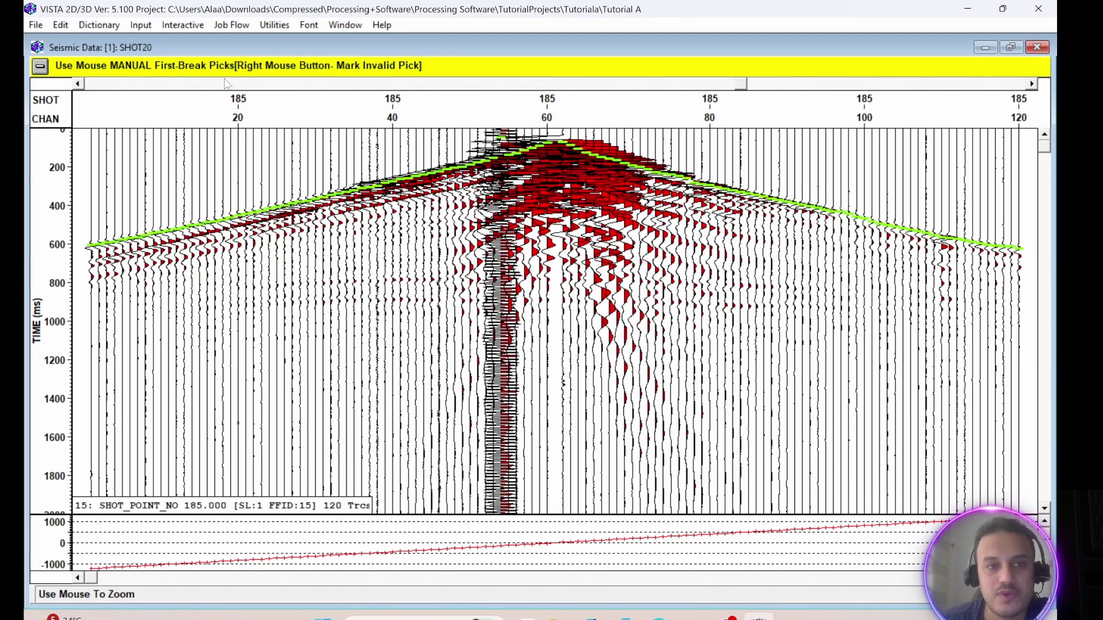
{"action": "mouse_move", "coordinate": [972, 189]}
{"action": "left_mouse_down"}
{"action": "mouse_move", "coordinate": [856, 187]}
{"action": "mouse_move", "coordinate": [815, 166]}
{"action": "mouse_move", "coordinate": [739, 160]}
{"action": "mouse_move", "coordinate": [717, 138]}
{"action": "left_mouse_up"}
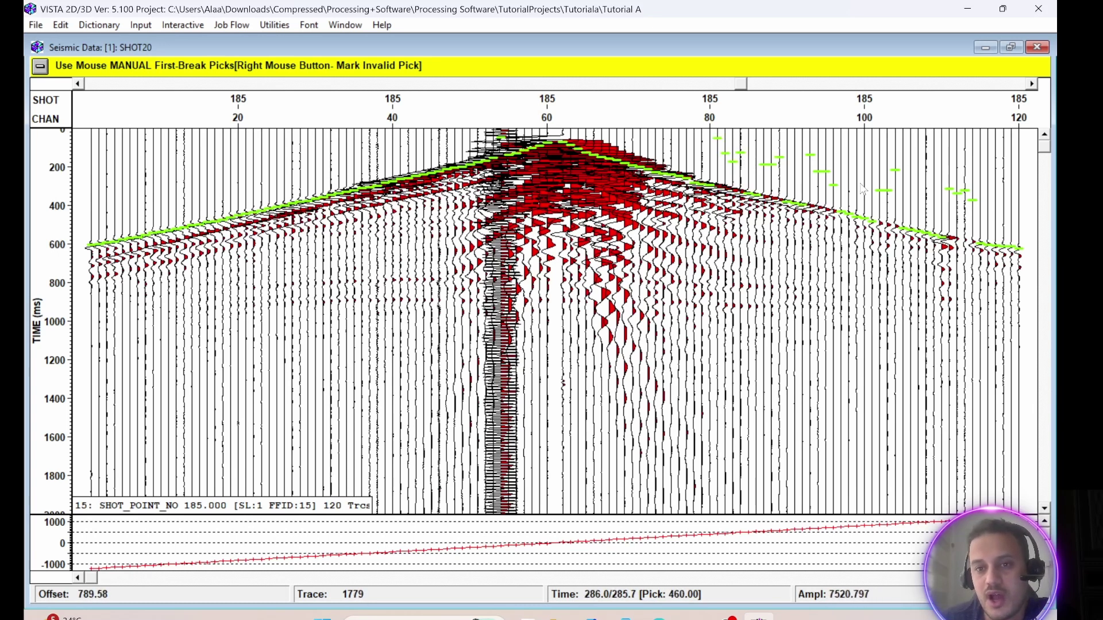
{"action": "left_click", "coordinate": [41, 67]}
{"action": "left_click", "coordinate": [275, 67]}
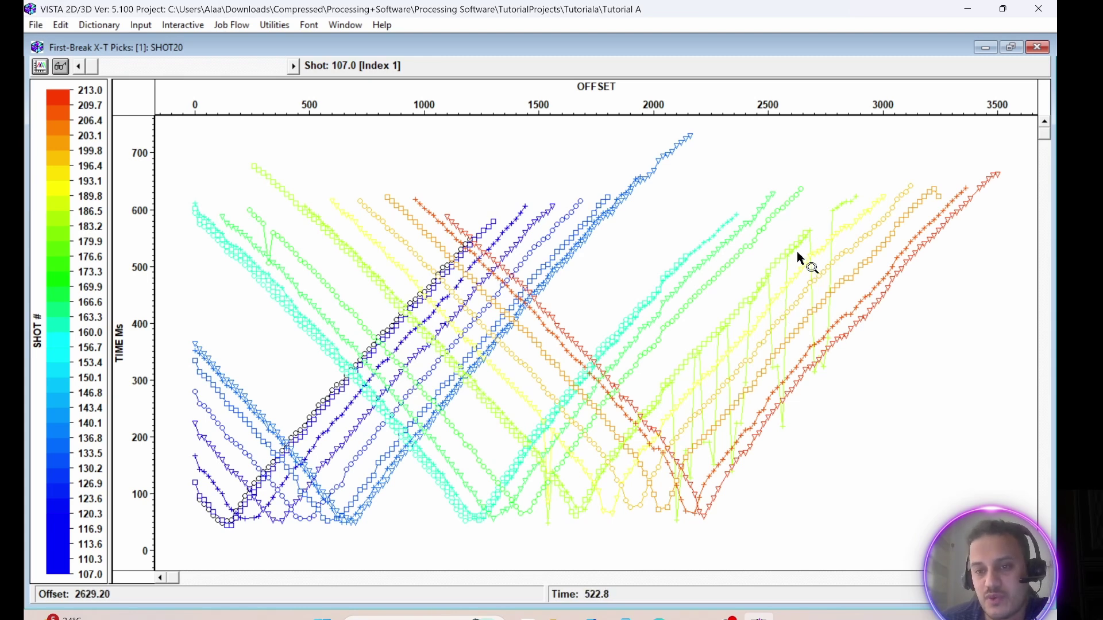
Manually re-pick the stray first breaks on about channels 81 to 114 of shot 185 along the first arrivals, and check the X-T picks plot.
{"action": "left_click", "coordinate": [1036, 47]}
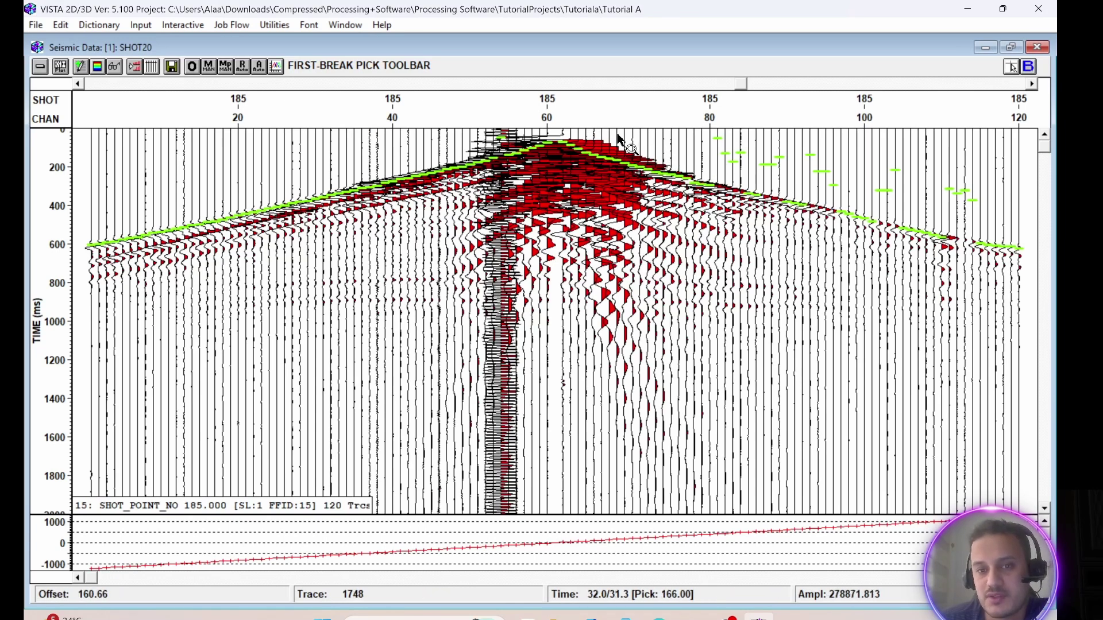
{"action": "left_click_drag", "start_coordinate": [595, 136], "coordinate": [1040, 407]}
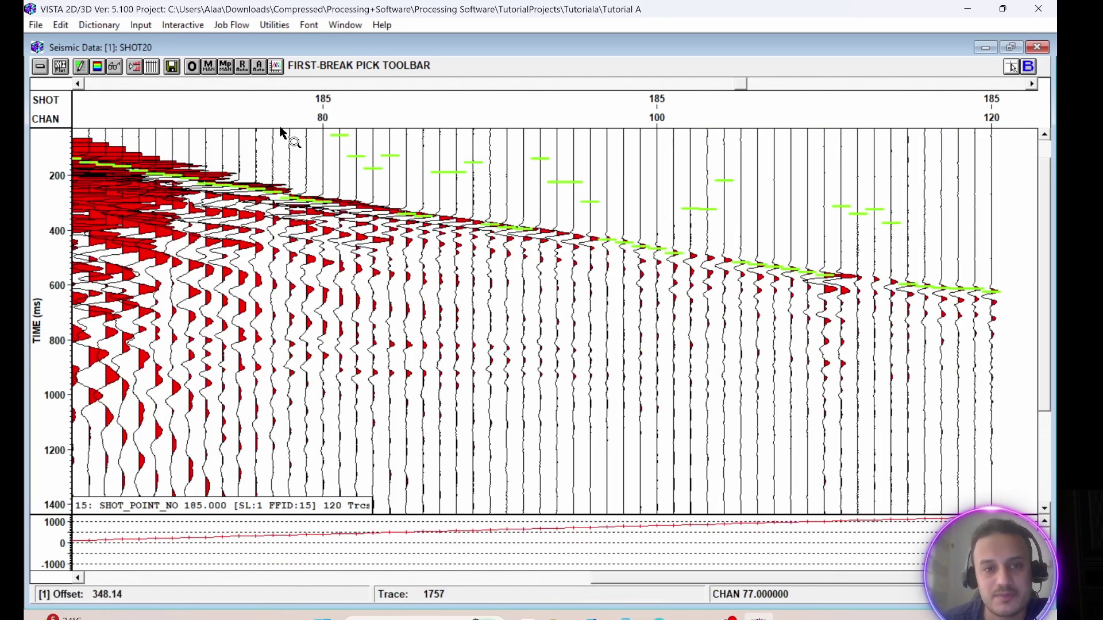
{"action": "left_click_drag", "start_coordinate": [288, 133], "coordinate": [982, 391]}
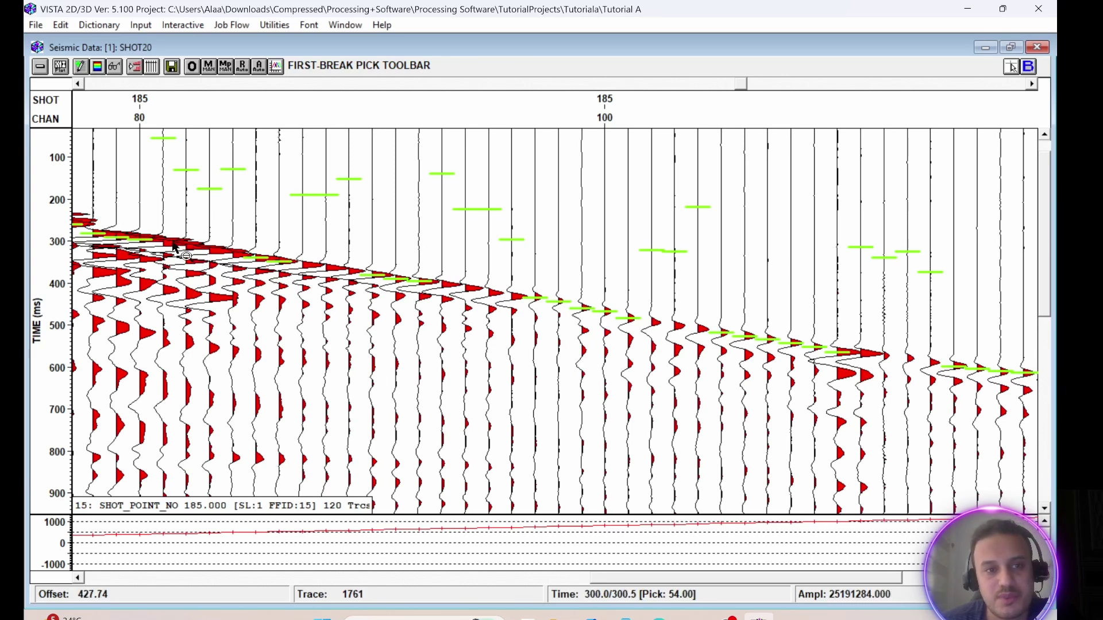
{"action": "left_click", "coordinate": [208, 68]}
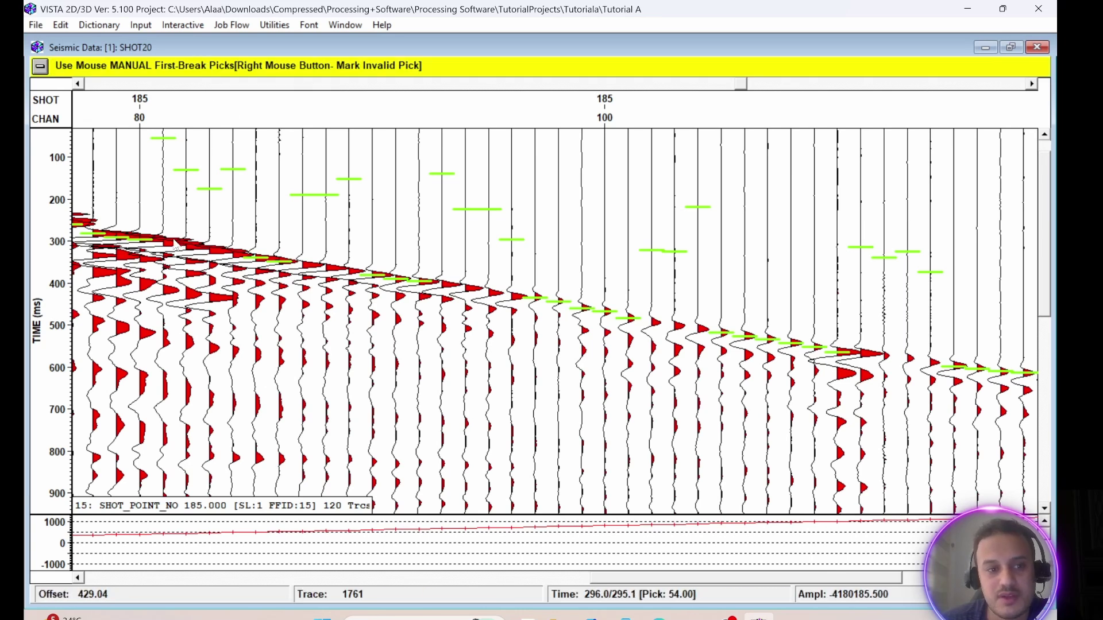
{"action": "mouse_move", "coordinate": [163, 240]}
{"action": "left_mouse_down"}
{"action": "mouse_move", "coordinate": [943, 372]}
{"action": "mouse_move", "coordinate": [939, 347]}
{"action": "mouse_move", "coordinate": [1012, 376]}
{"action": "left_mouse_up"}
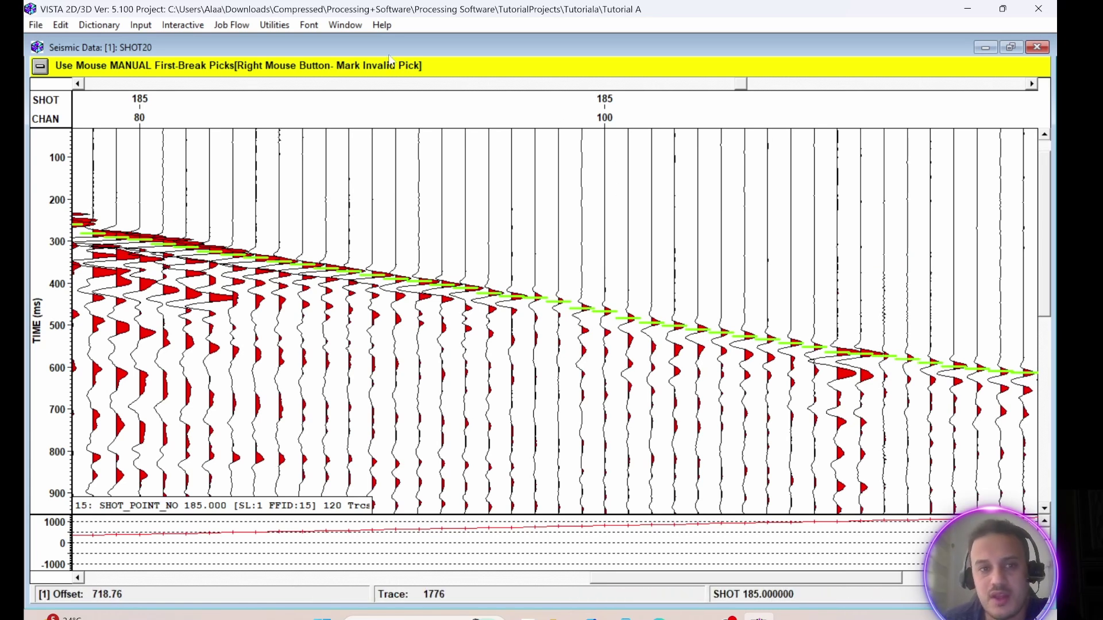
{"action": "left_click", "coordinate": [40, 67]}
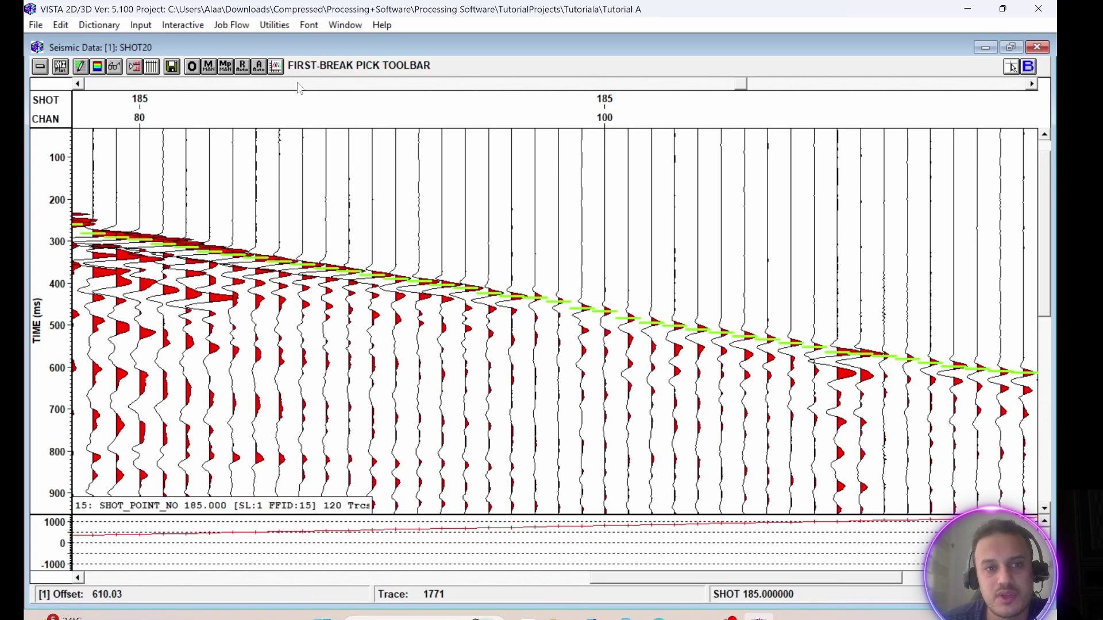
{"action": "left_click", "coordinate": [275, 68]}
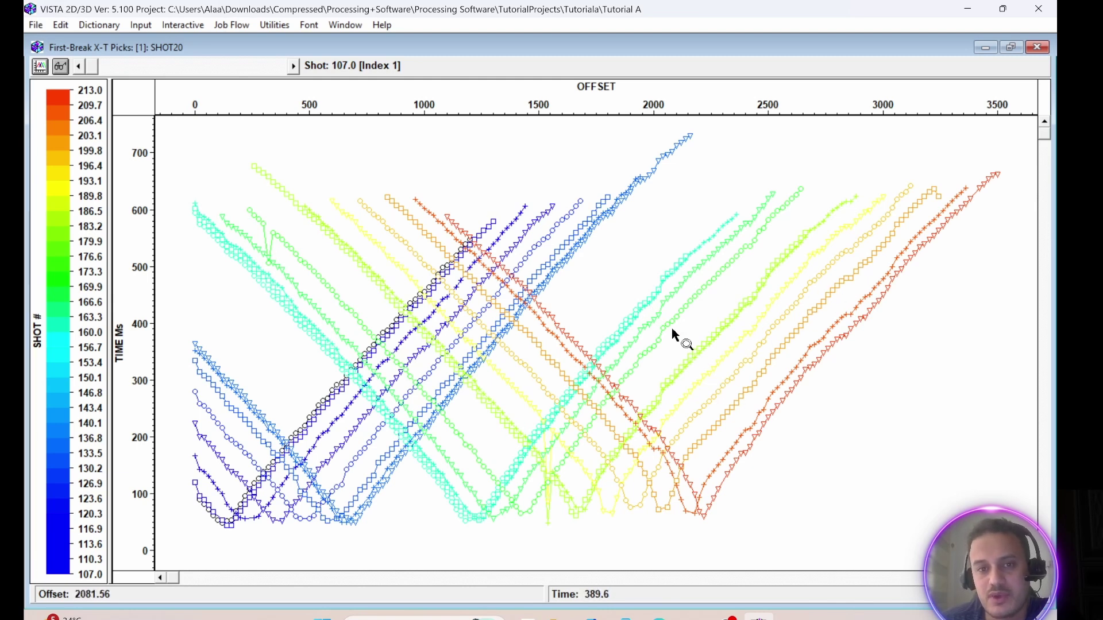
{"action": "left_click", "coordinate": [1042, 48]}
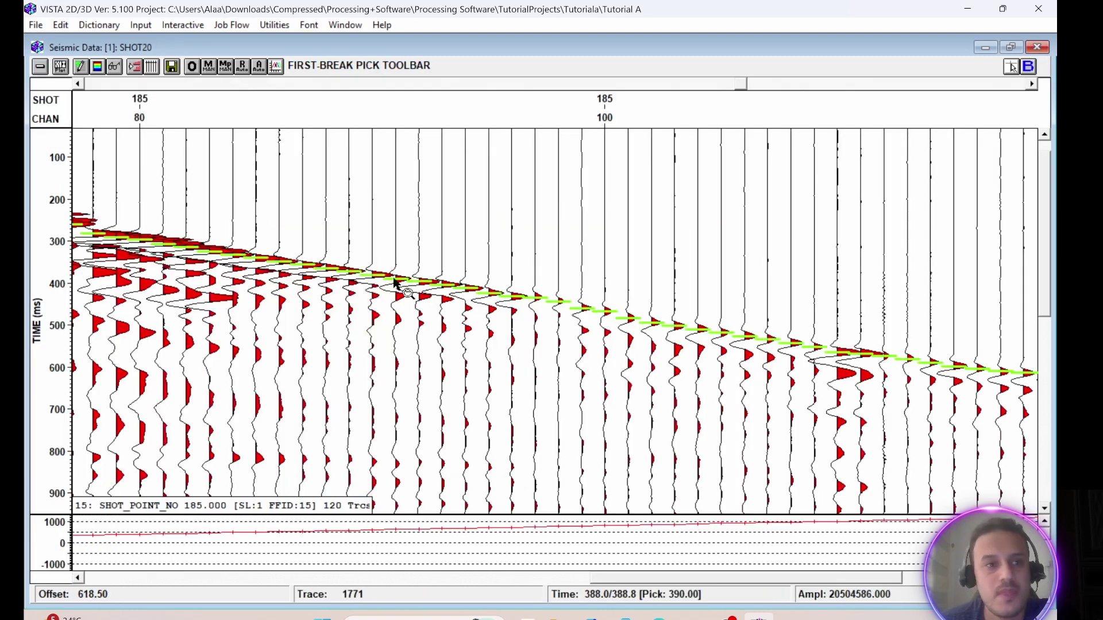
Show the amplitude color-bar scale and examine the first-break picks across shot 185, both close up and over the full record.
{"action": "left_click", "coordinate": [97, 68]}
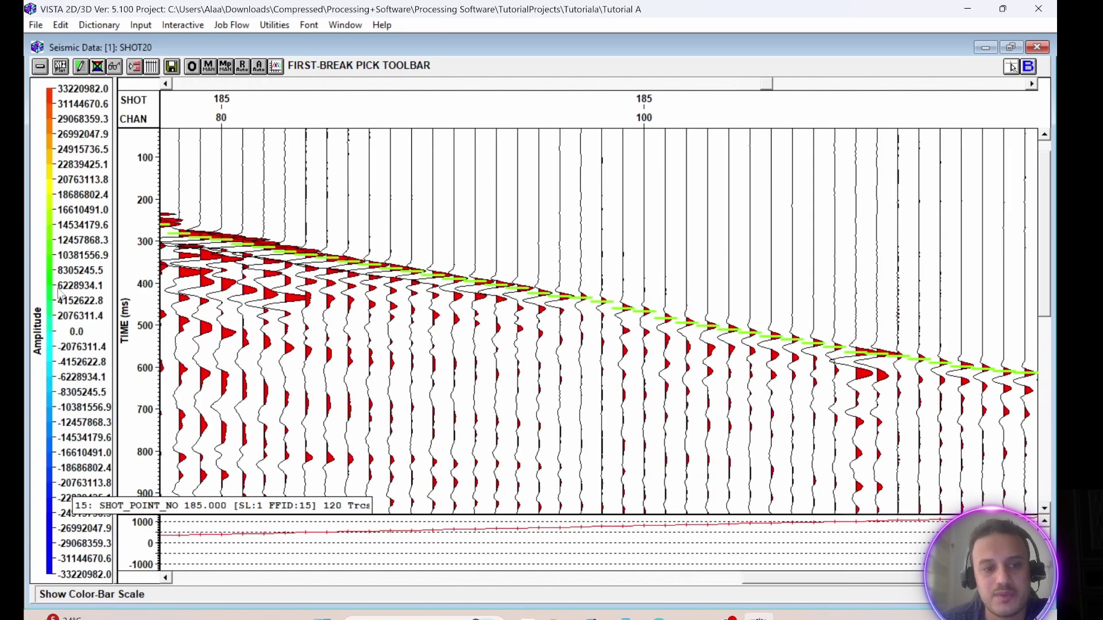
{"action": "right_click", "coordinate": [524, 237]}
{"action": "right_click", "coordinate": [527, 235]}
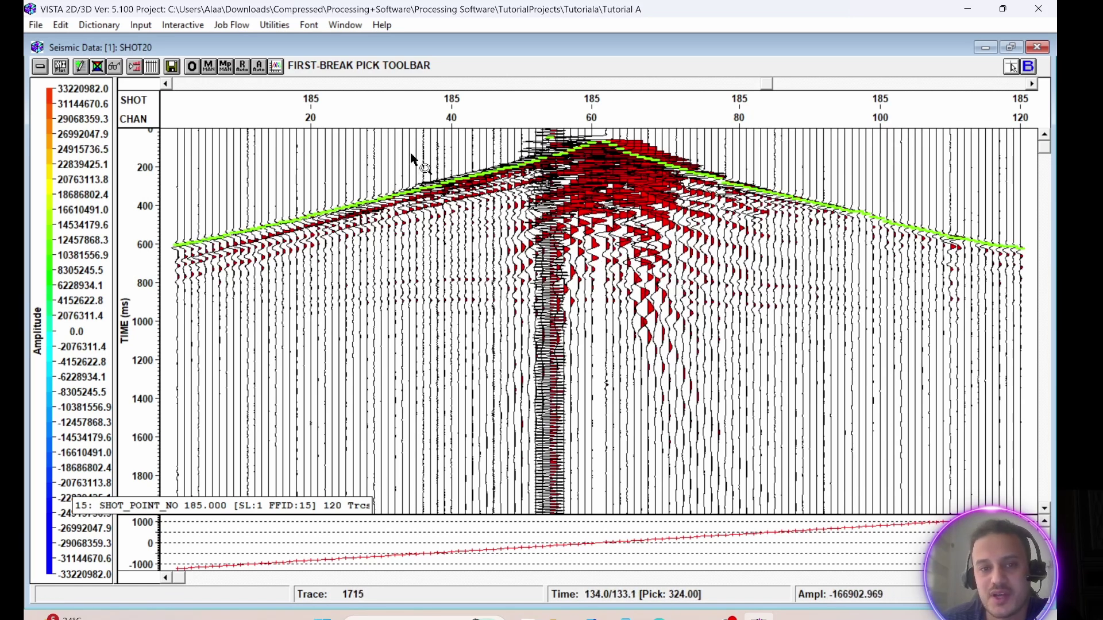
{"action": "left_click_drag", "start_coordinate": [390, 147], "coordinate": [876, 343]}
{"action": "left_click_drag", "start_coordinate": [204, 168], "coordinate": [684, 425]}
{"action": "right_click", "coordinate": [574, 279]}
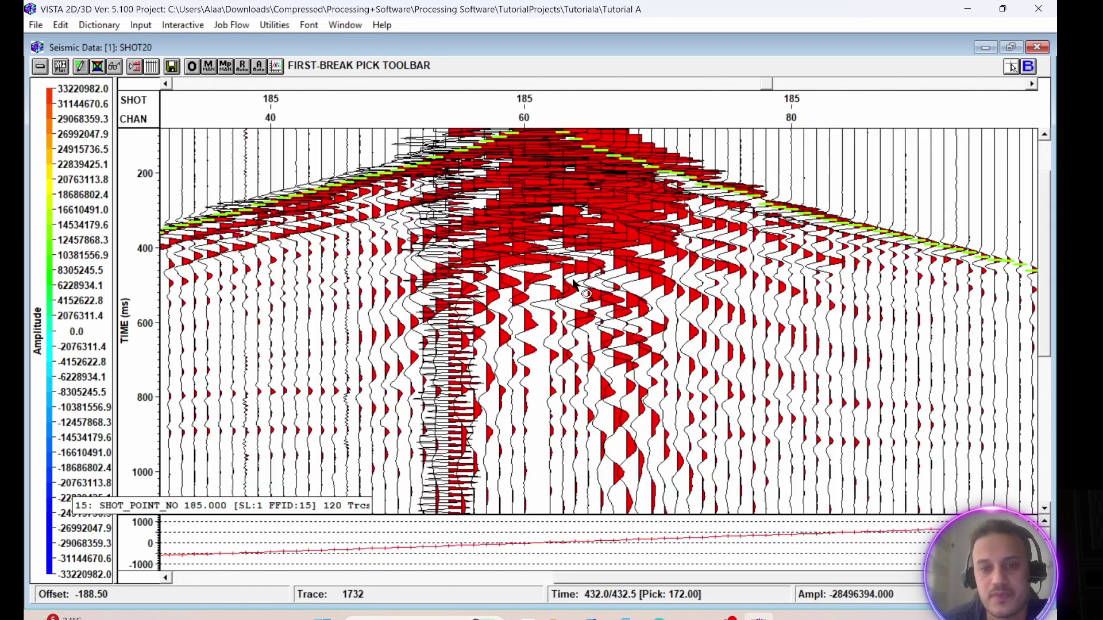
{"action": "right_click", "coordinate": [559, 271]}
{"action": "right_click", "coordinate": [620, 262]}
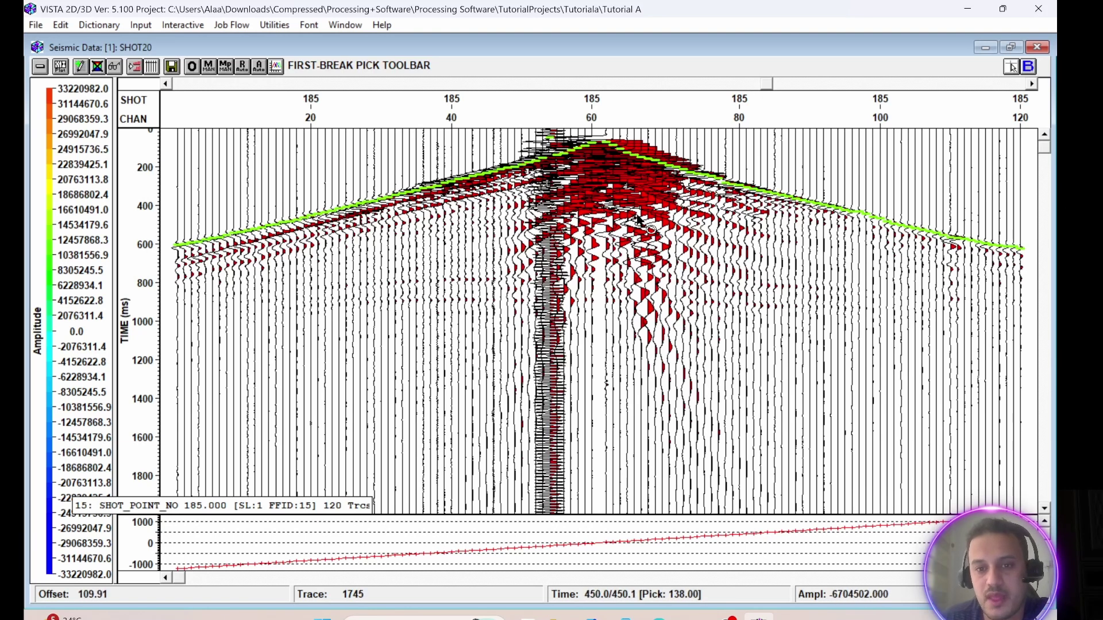
{"action": "left_click_drag", "start_coordinate": [308, 157], "coordinate": [1008, 398]}
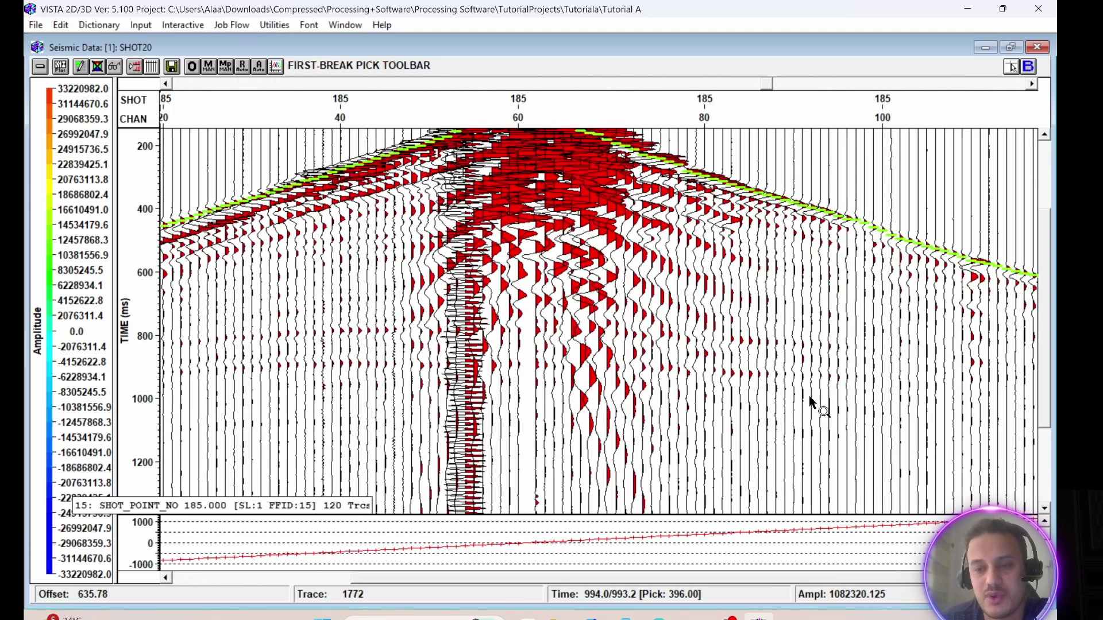